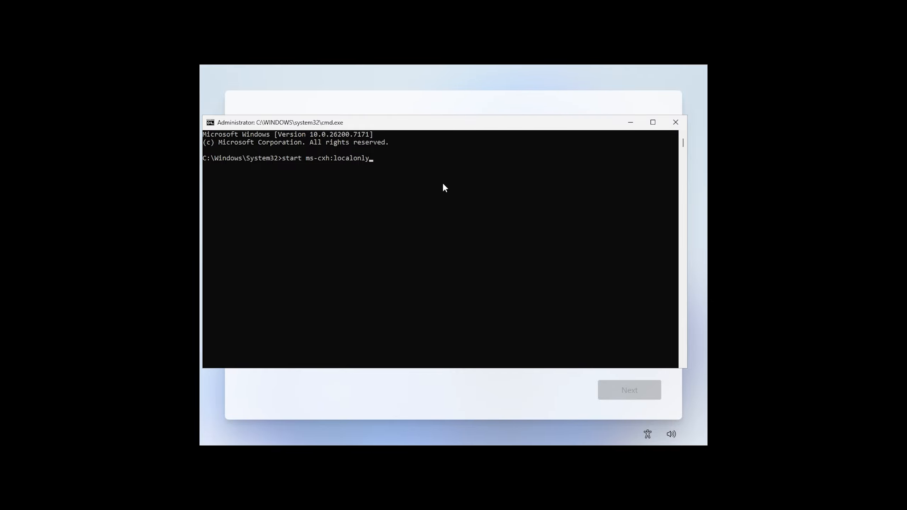
- Run start ms-cxh:localonly to bring up the local 'Create a user for this PC' form
key(Return)
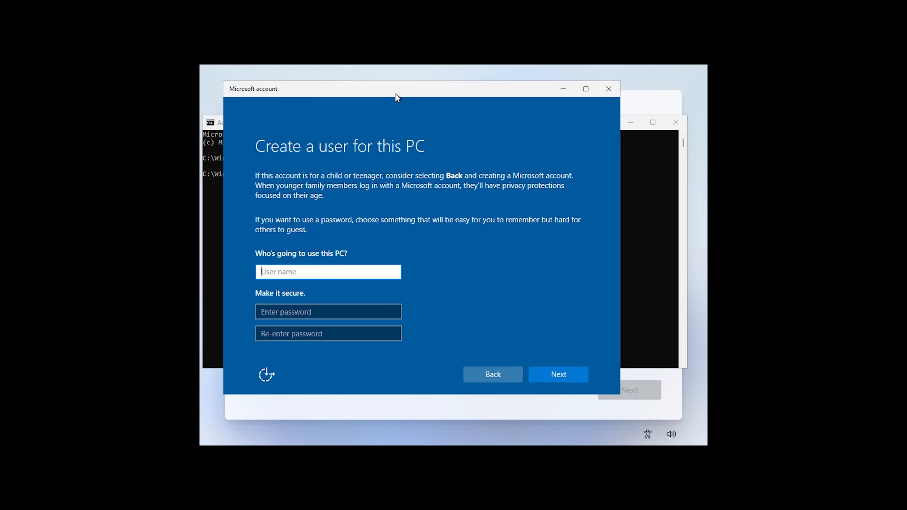
- Enter User as the local account's user name
mouse_move(397, 95)
mouse_down()
mouse_move(416, 95)
mouse_move(402, 96)
mouse_up()
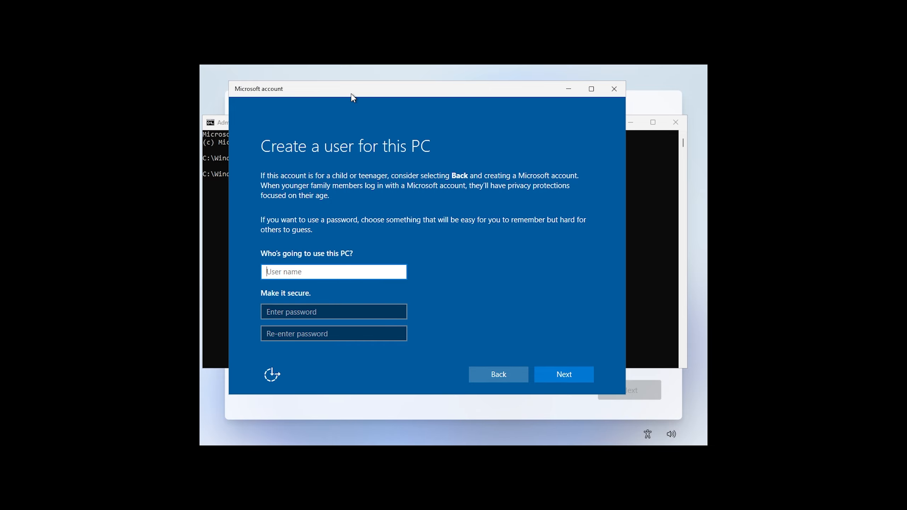
mouse_move(353, 94)
mouse_down()
mouse_move(372, 94)
mouse_move(358, 95)
mouse_up()
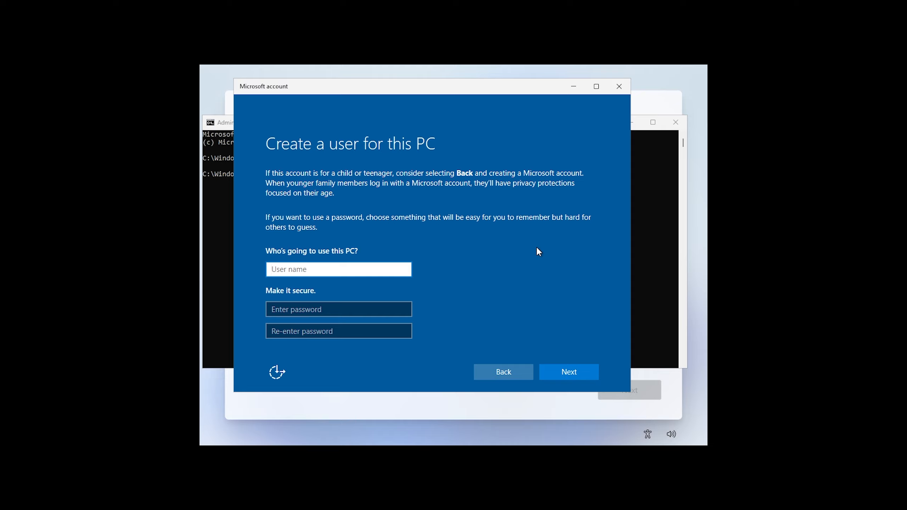
text(User)
click(435, 299)
- Enter and re-enter the account password, then submit the new local user
click(337, 316)
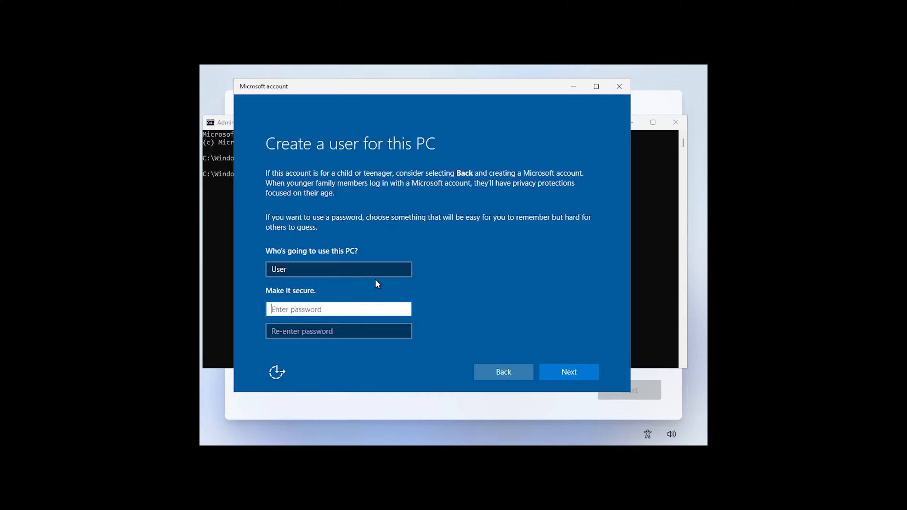
text(1234)
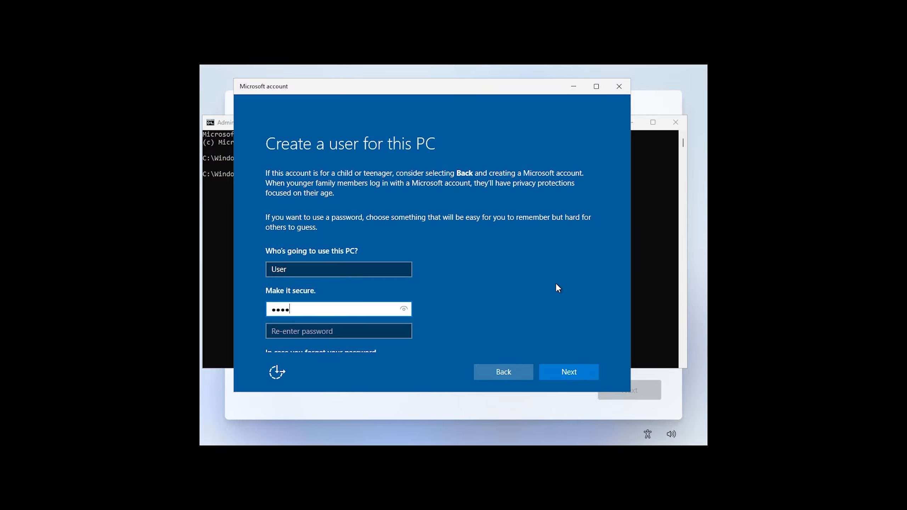
key(BackSpace)
key(BackSpace)
key(BackSpace)
key(BackSpace)
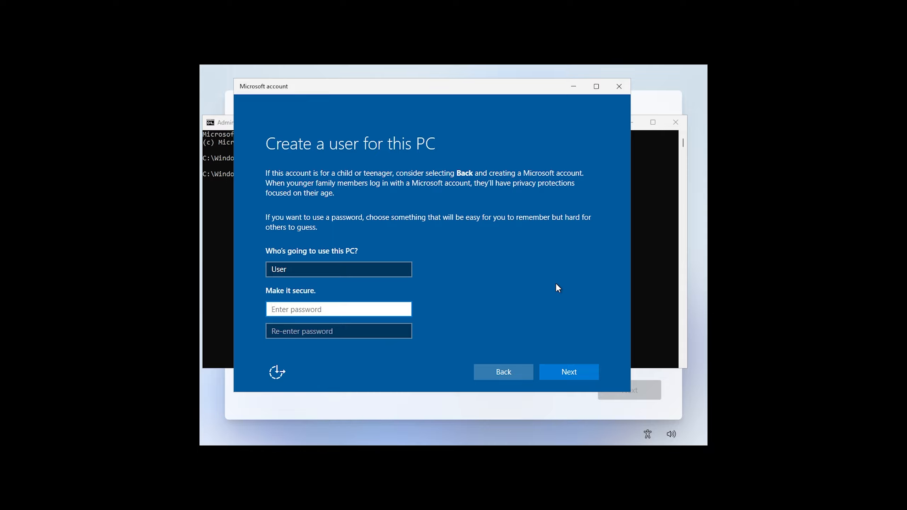
text(12345678)
key(Tab)
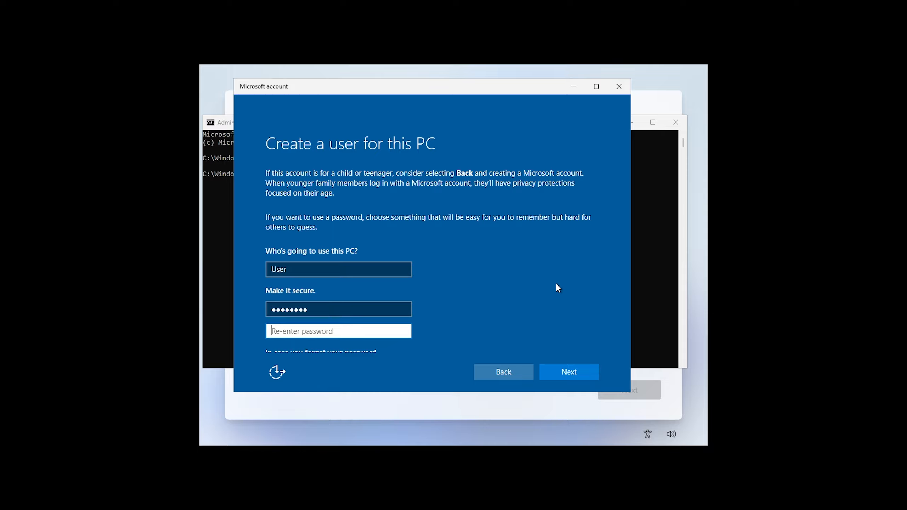
text(12345678)
click(579, 372)
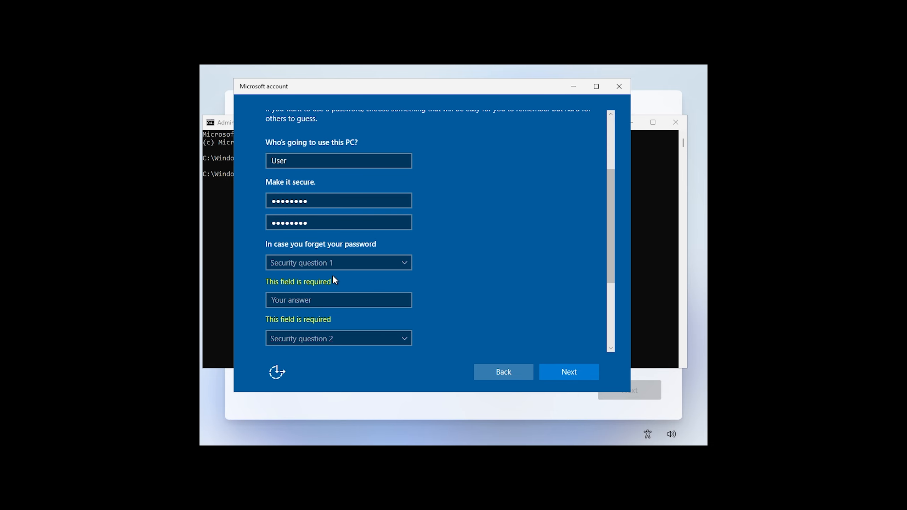
scroll(480, 277, down, 1)
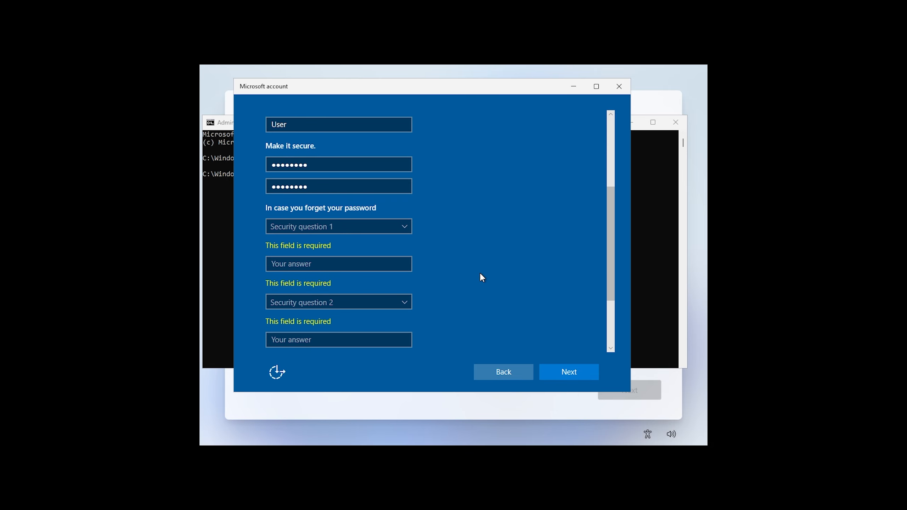
scroll(481, 277, up, 4)
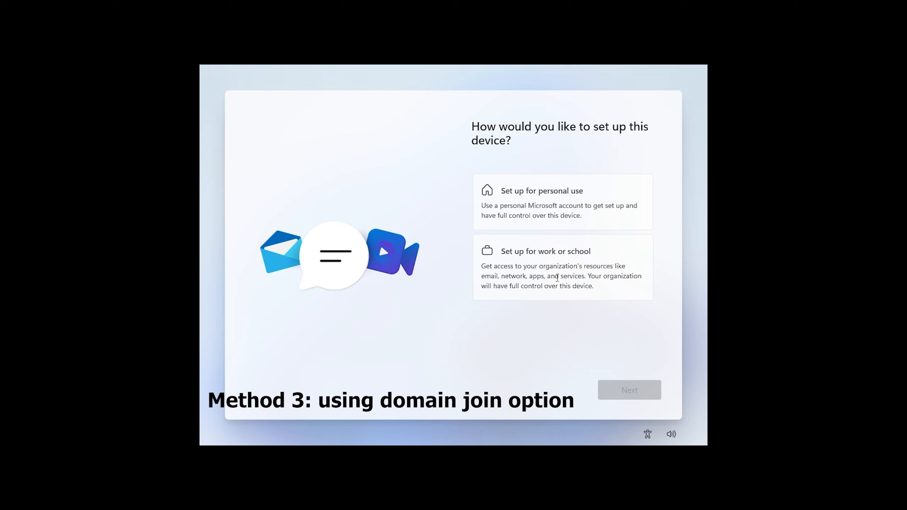
- Choose Set up for work or school, then switch sign-in options to Domain join instead
click(557, 261)
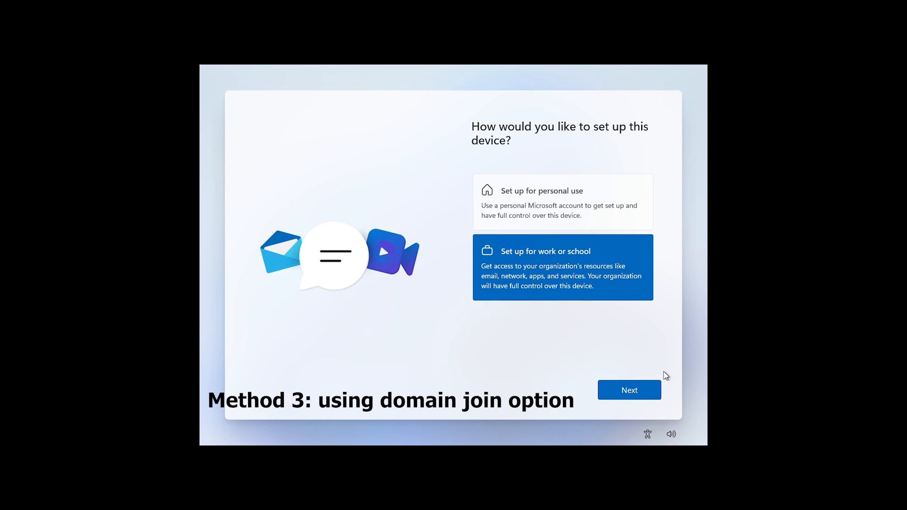
click(630, 389)
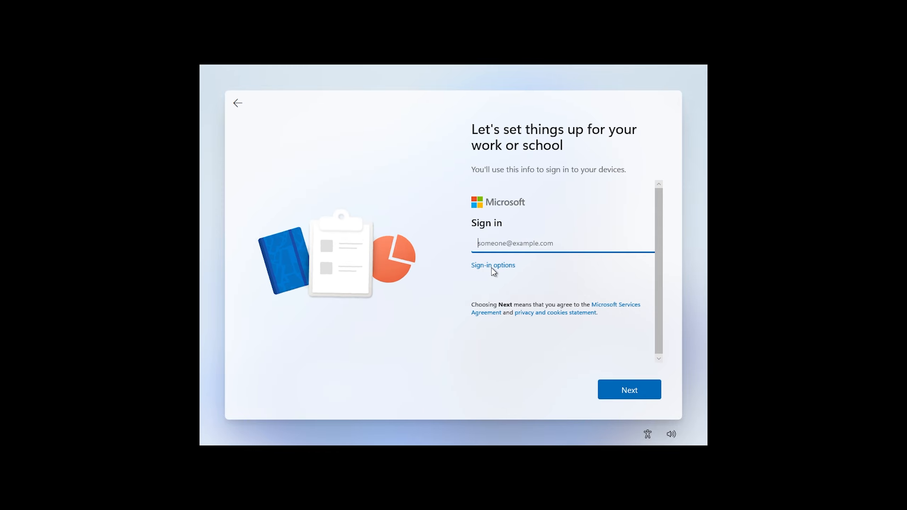
click(505, 240)
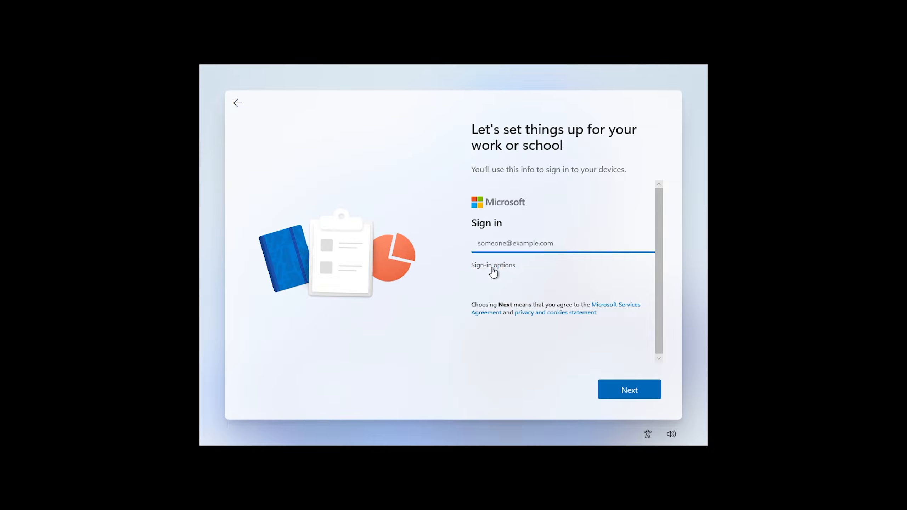
click(504, 266)
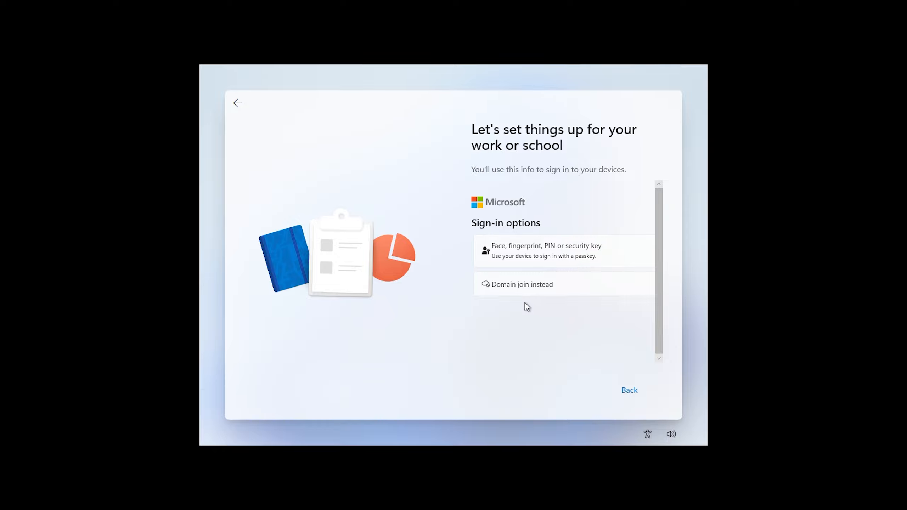
click(541, 288)
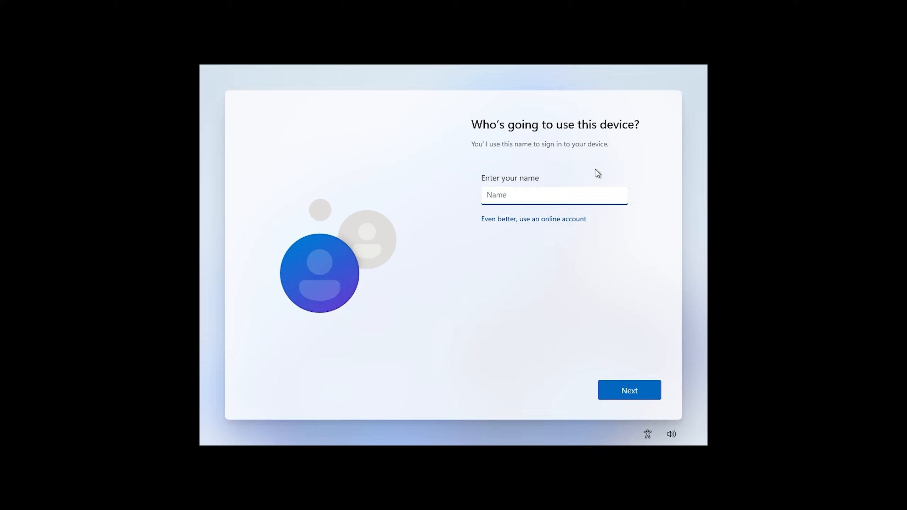
- Name the local account User, then enter and confirm its password
text(User)
click(628, 391)
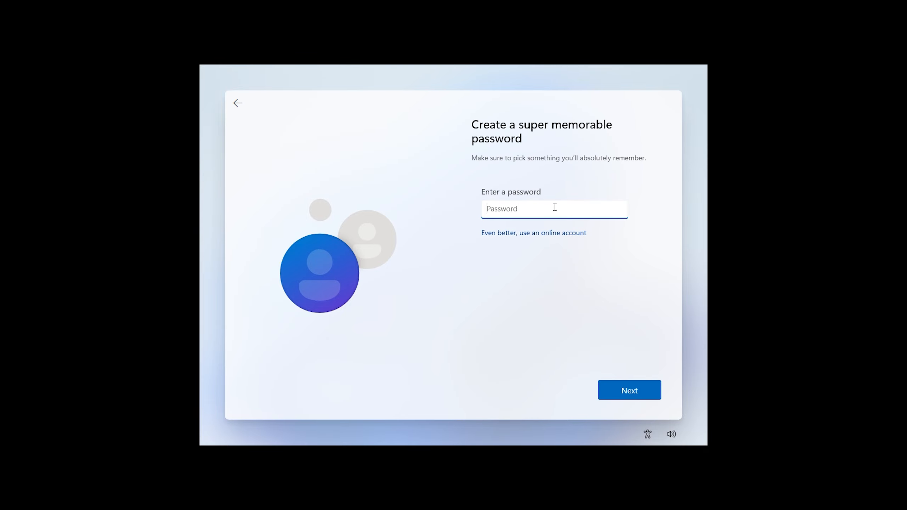
text(********)
click(639, 390)
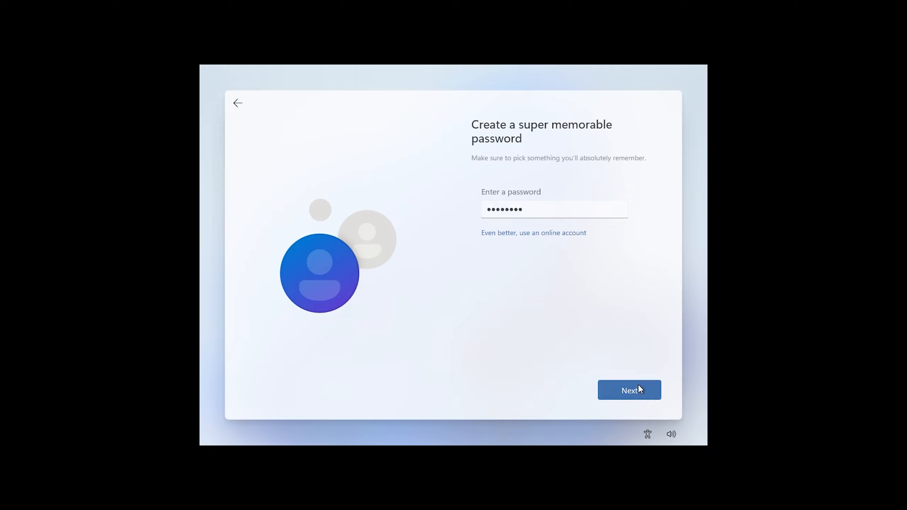
text(****)
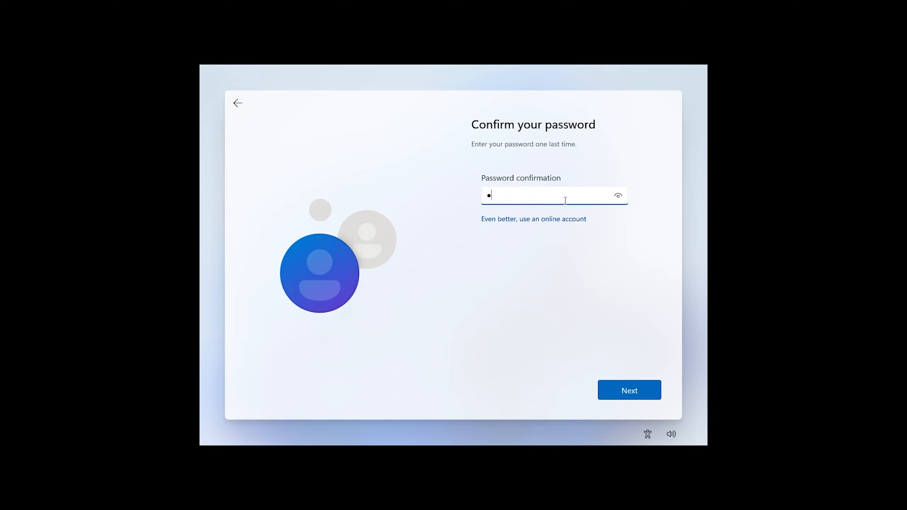
text(****)
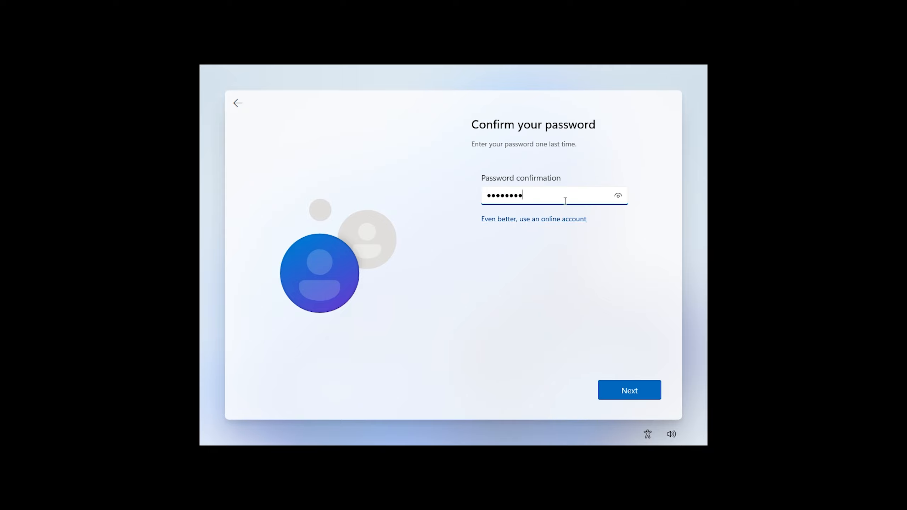
click(641, 385)
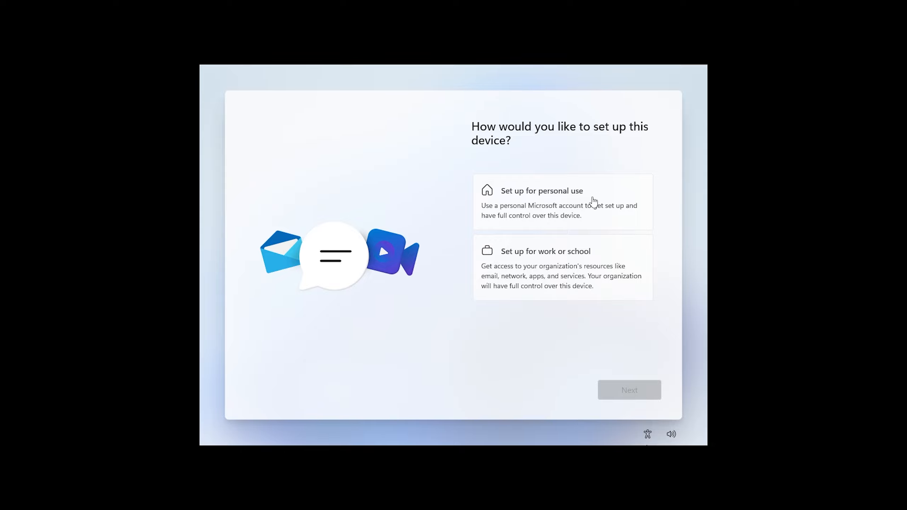
- Pick Set up for personal use, continue, and open Command Prompt with Shift+F10
click(563, 200)
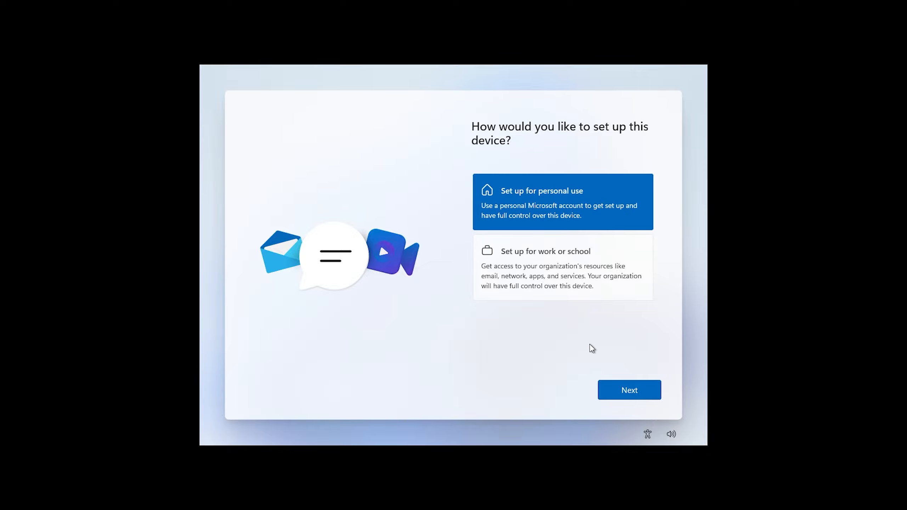
click(632, 392)
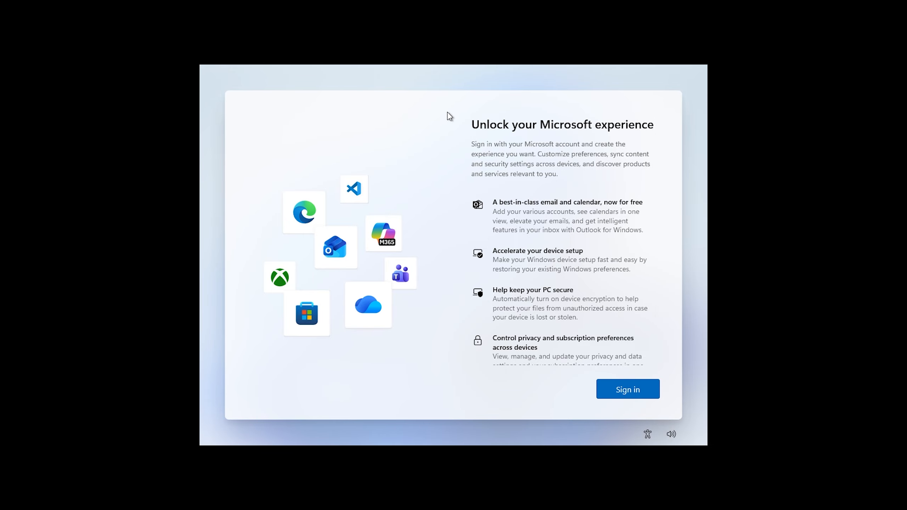
key(shift+F10)
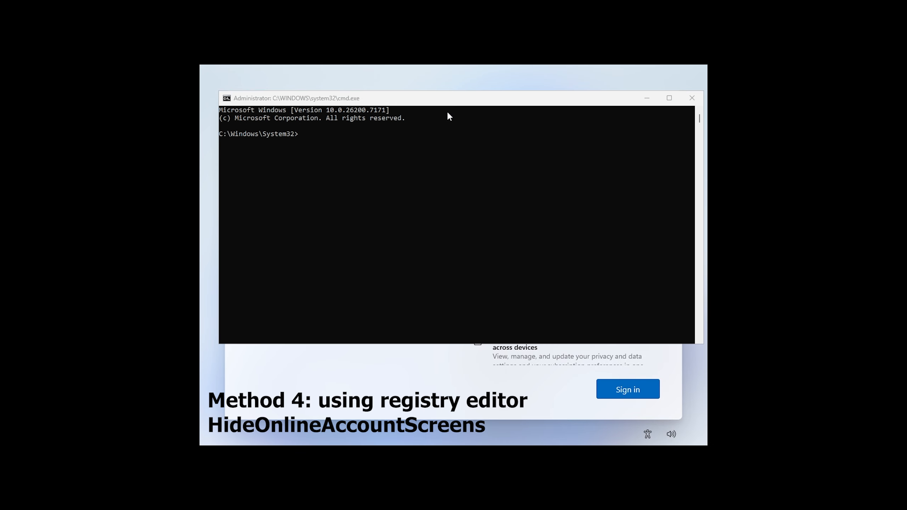
- Run regedit from Command Prompt and maximize the Registry Editor window
click(380, 97)
click(422, 181)
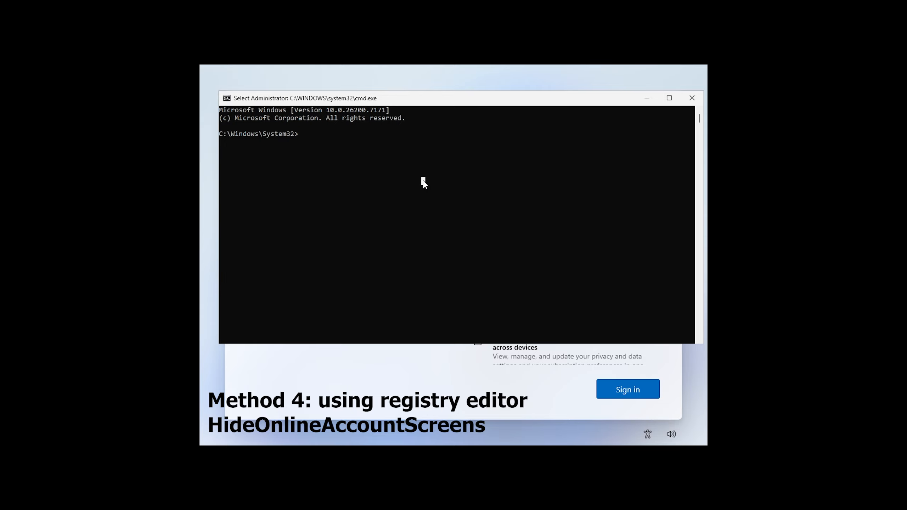
text(reg)
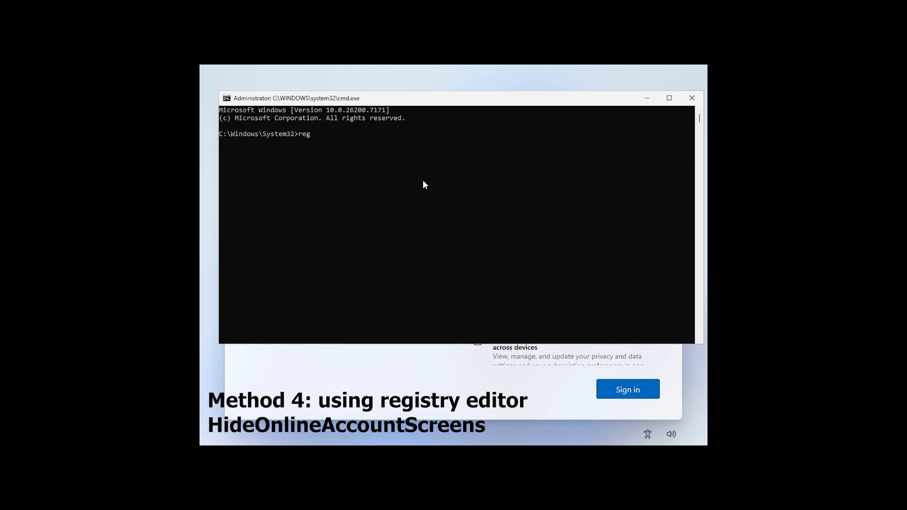
text(edit)
key(Return)
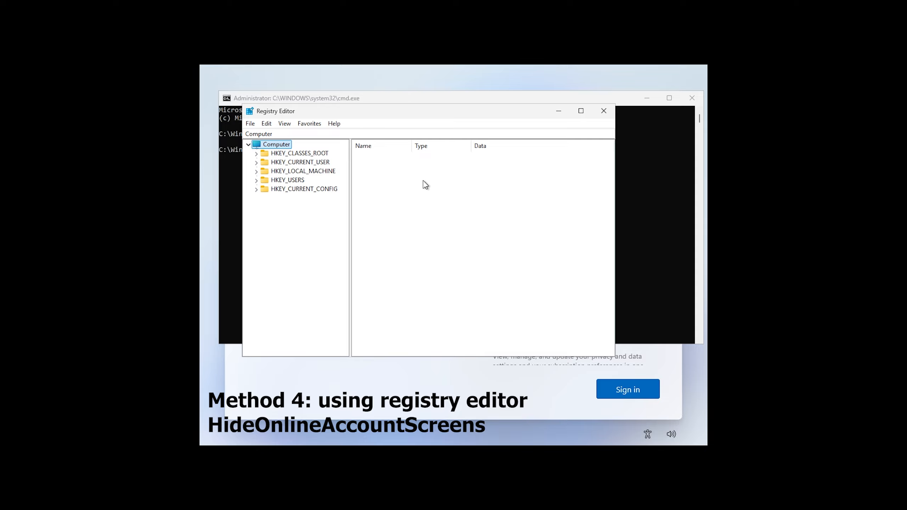
double_click(430, 113)
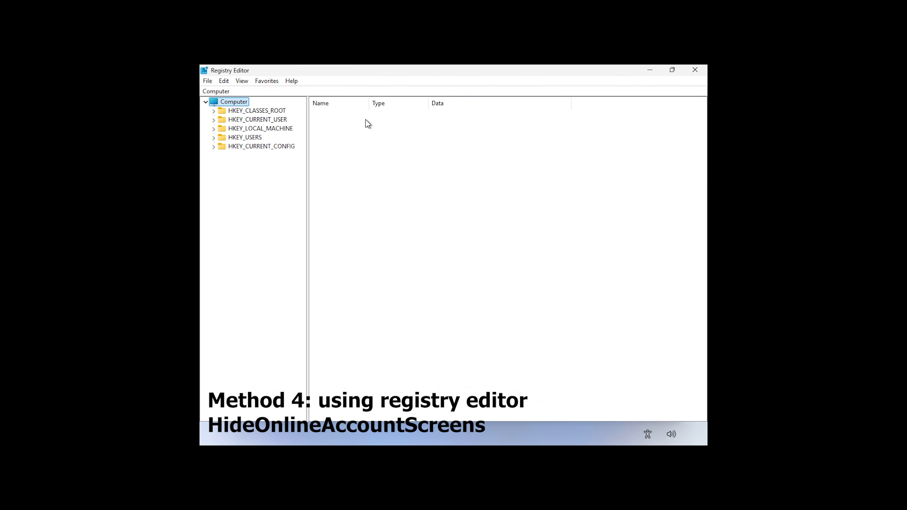
- Expand HKEY_LOCAL_MACHINE > SOFTWARE > Microsoft > Windows in the key tree
double_click(266, 130)
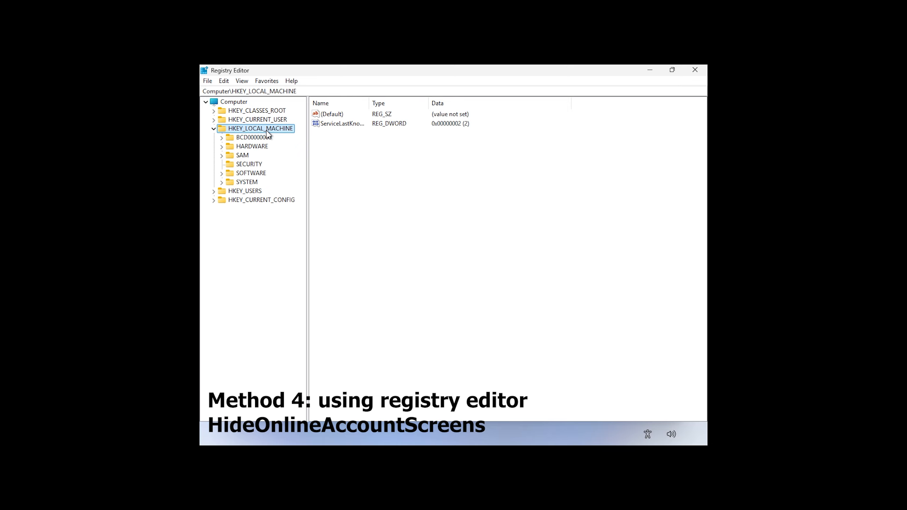
double_click(250, 173)
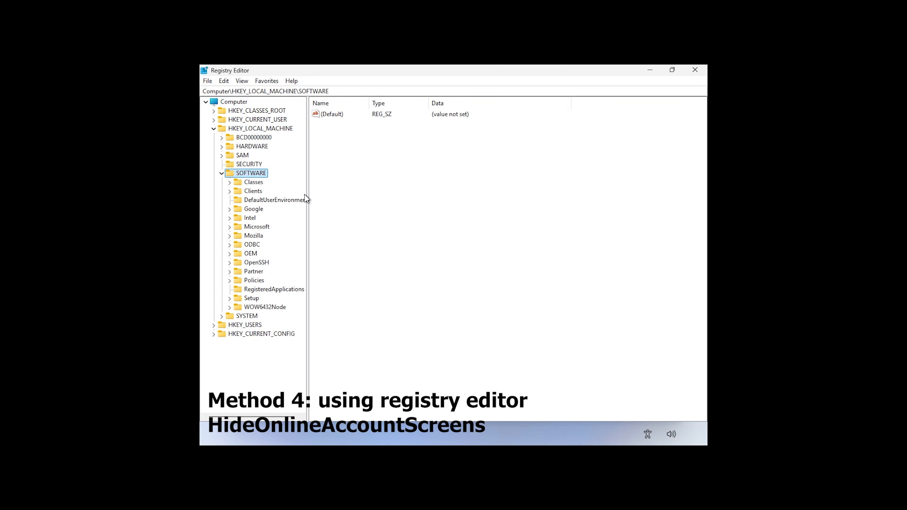
drag(307, 202, 332, 201)
double_click(260, 227)
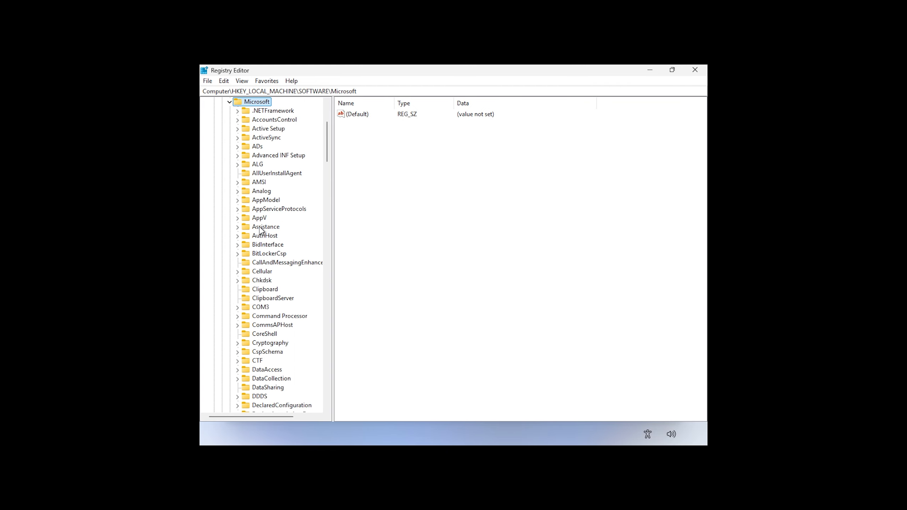
click(259, 245)
key(w)
scroll(257, 244, down, 5)
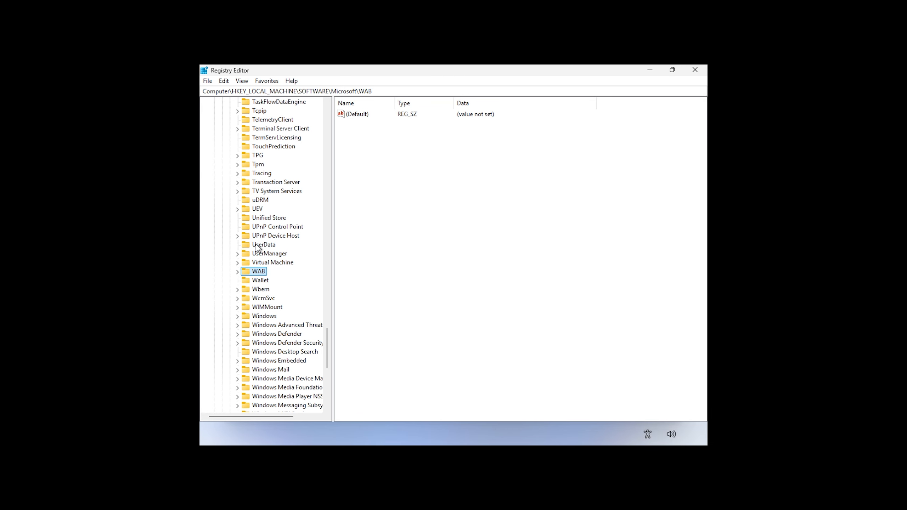
double_click(260, 316)
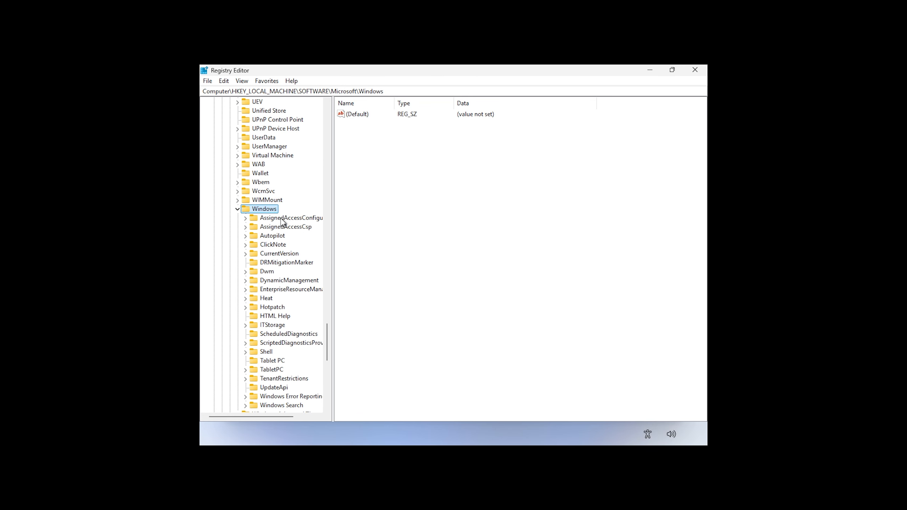
- Expand CurrentVersion and select the OOBE key to list its values
click(278, 255)
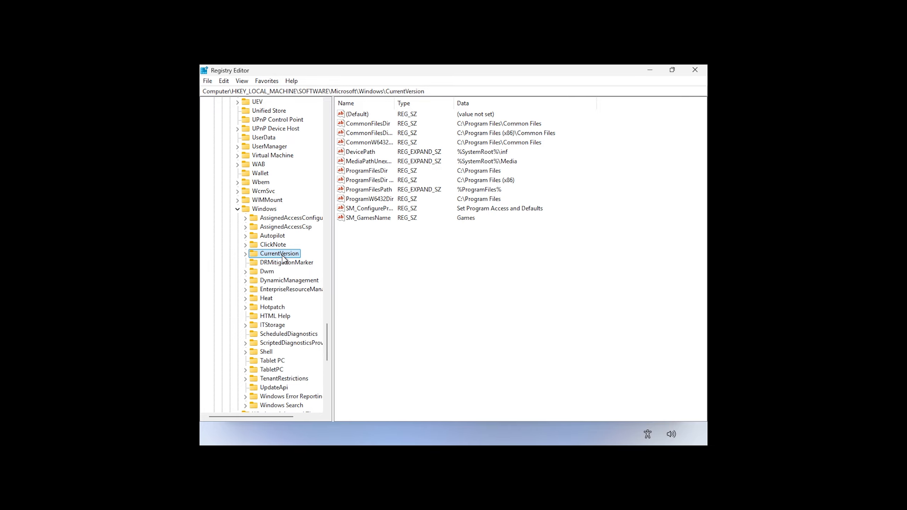
double_click(282, 257)
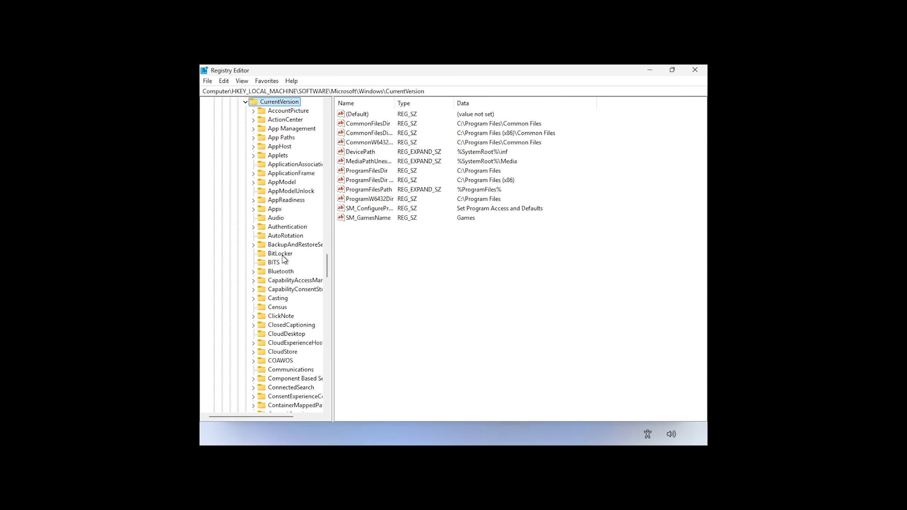
click(275, 193)
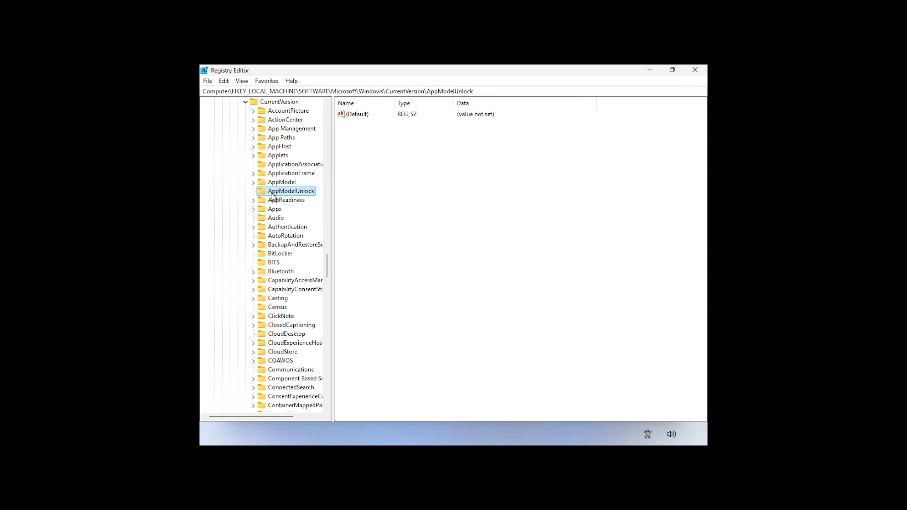
key(o)
scroll(280, 195, down, 2)
scroll(292, 208, down, 2)
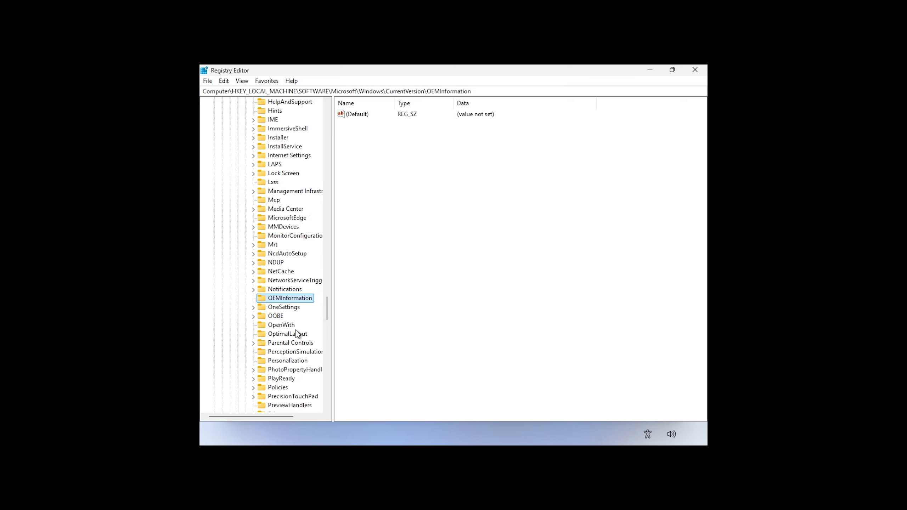
click(277, 318)
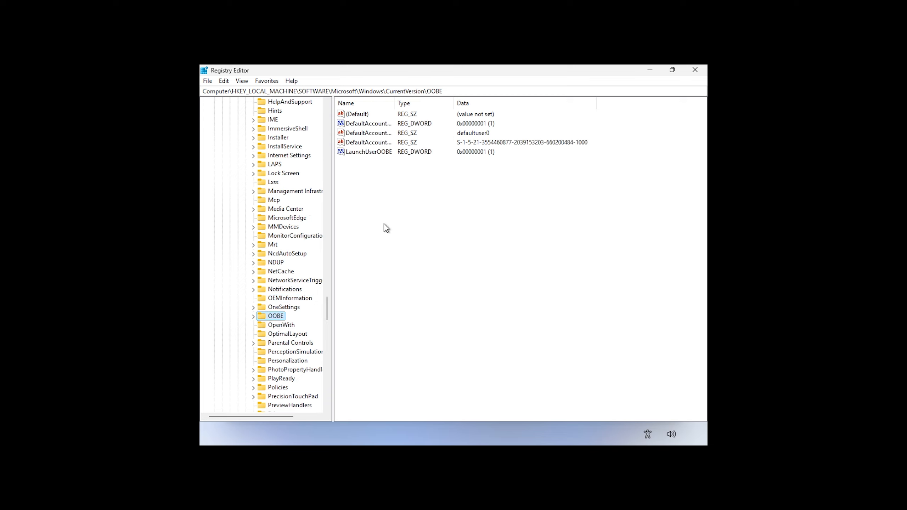
key(Tab)
- Create a new DWORD (32-bit) value named HideOnlineAccountScreens in the OOBE key
right_click(376, 219)
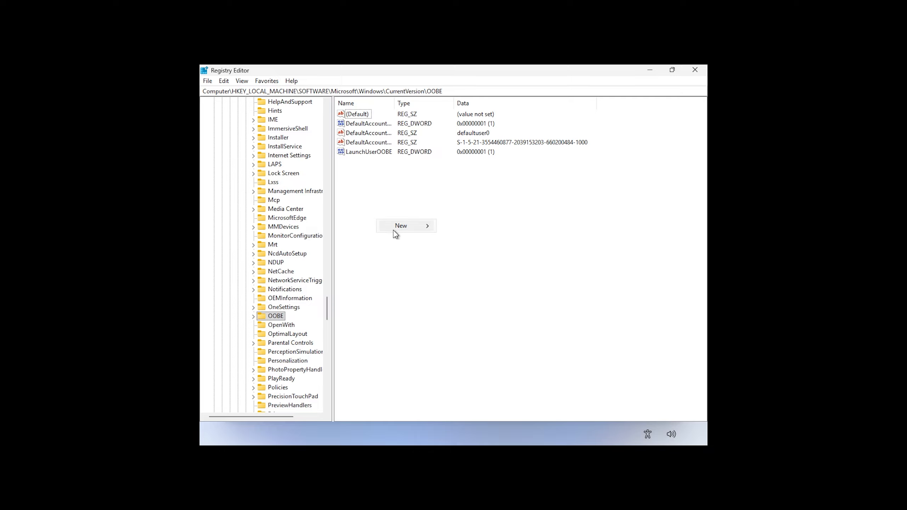
mouse_move(401, 227)
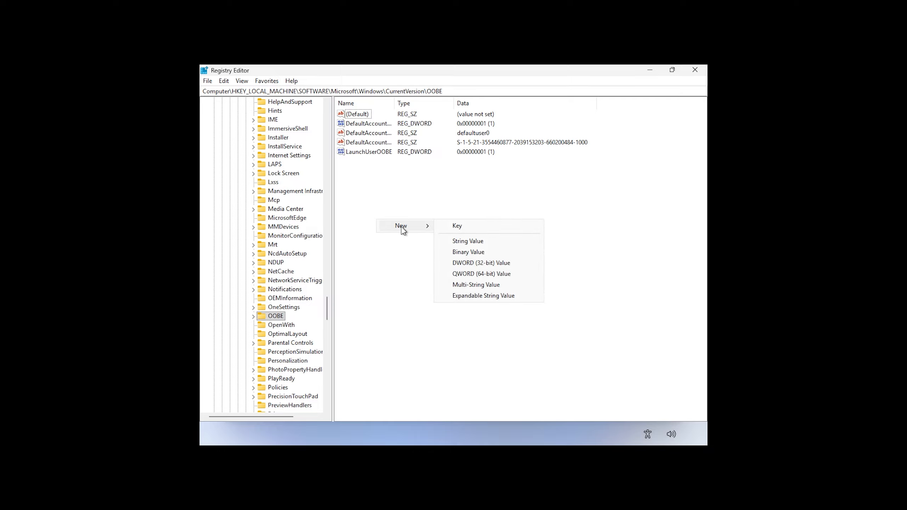
click(471, 266)
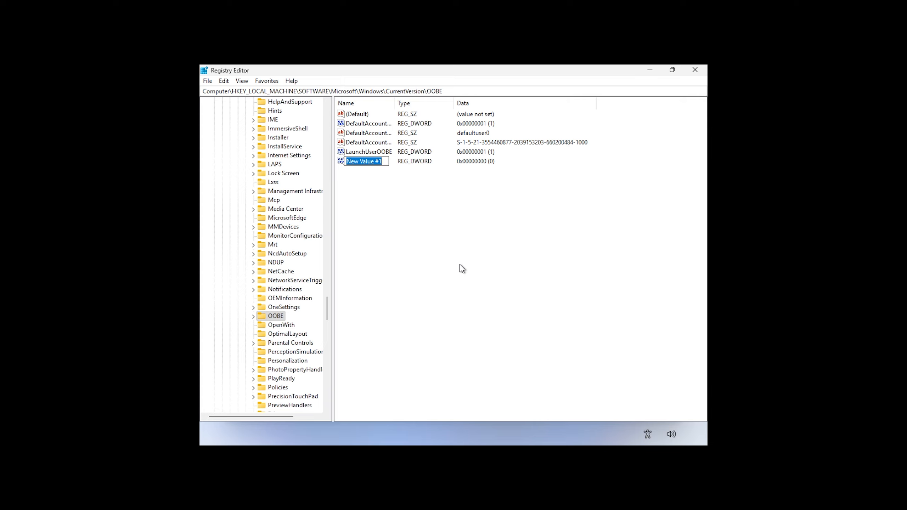
text(HideOnlineAccountScreens)
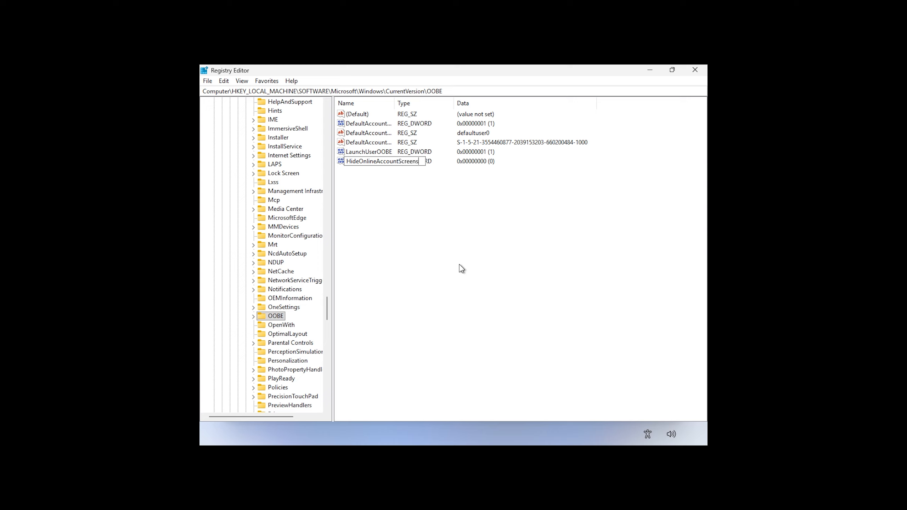
key(Return)
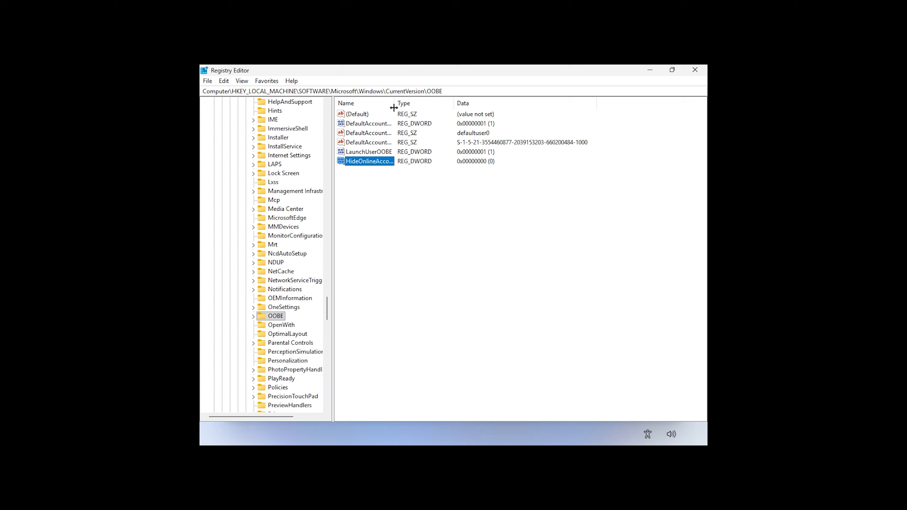
drag(395, 102, 456, 106)
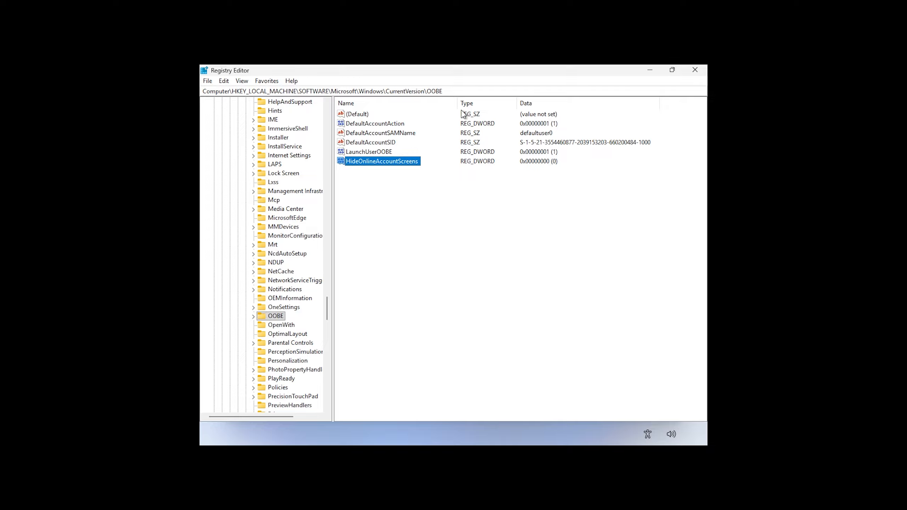
click(418, 206)
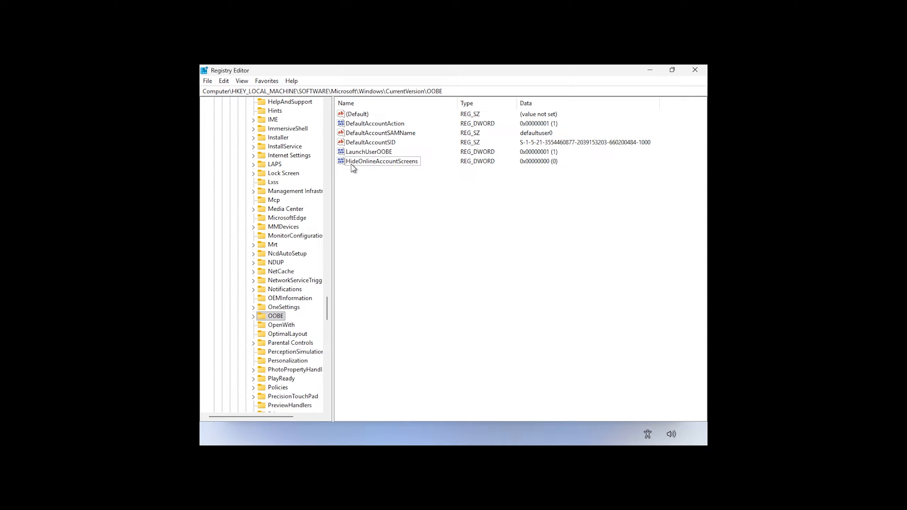
- Set HideOnlineAccountScreens value data to 1
double_click(405, 162)
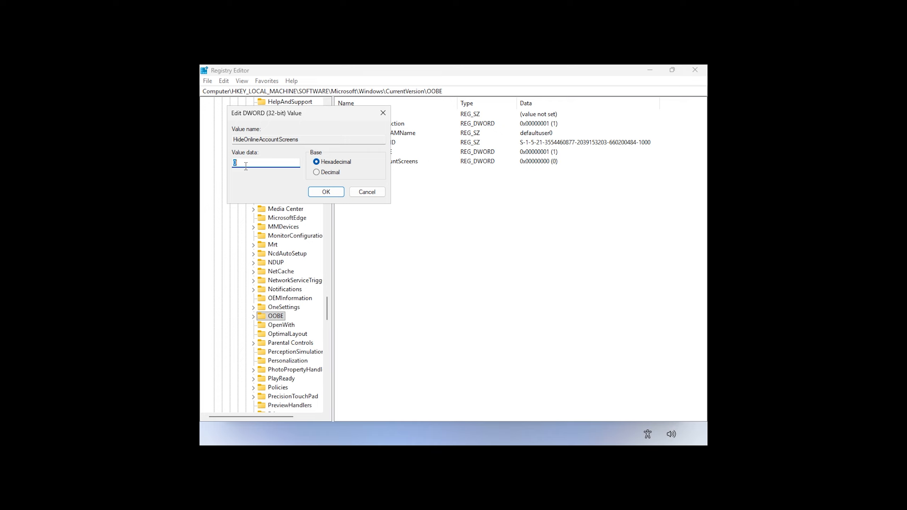
text(1)
click(324, 192)
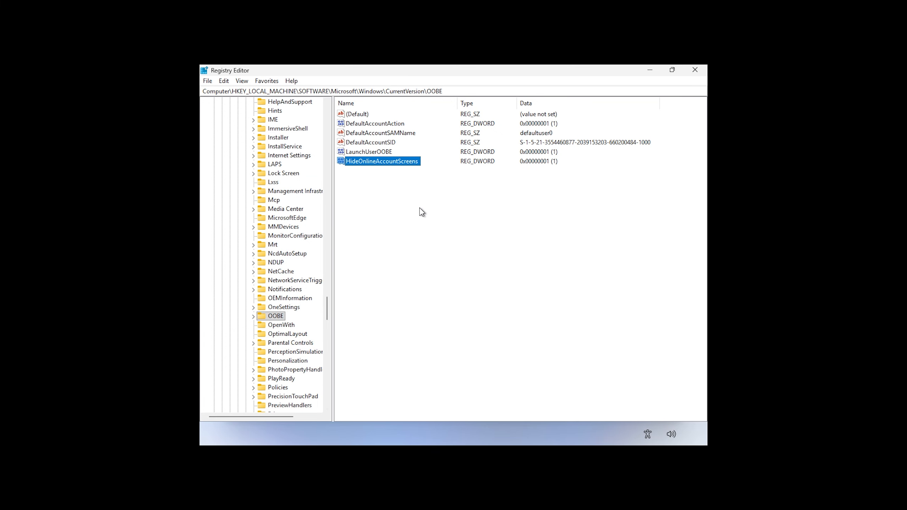
- Close Registry Editor and Command Prompt, go to Microsoft sign-in, then back out
click(697, 73)
click(495, 181)
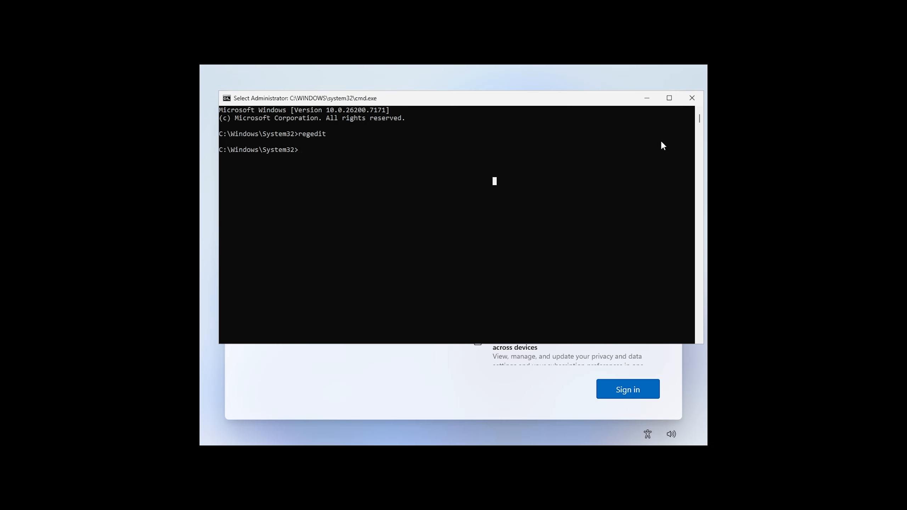
click(692, 98)
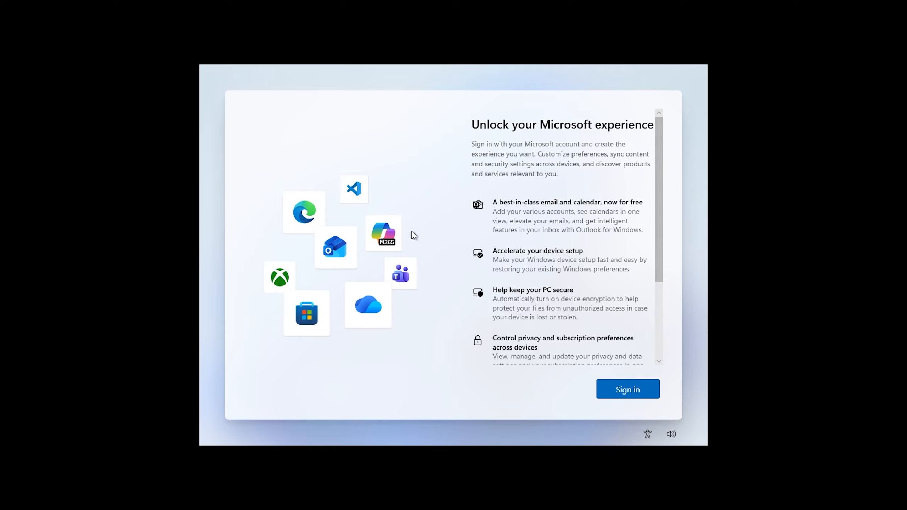
click(625, 393)
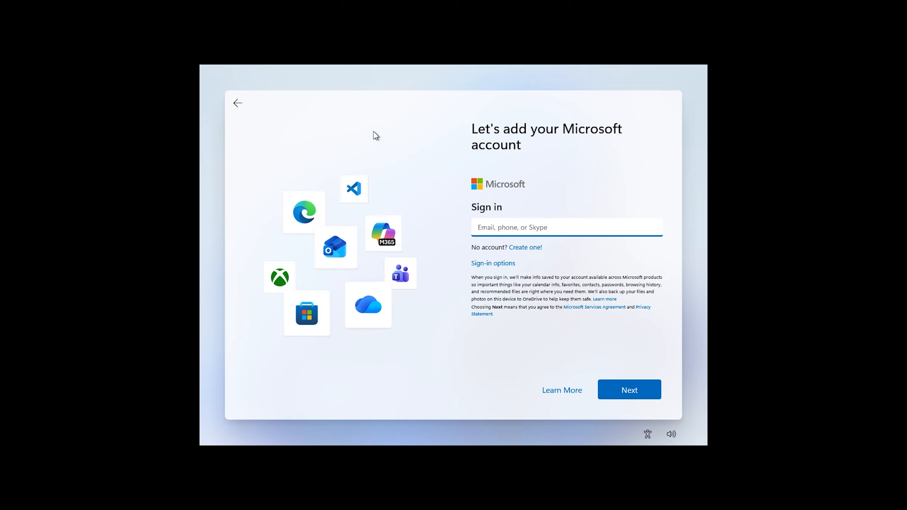
click(237, 106)
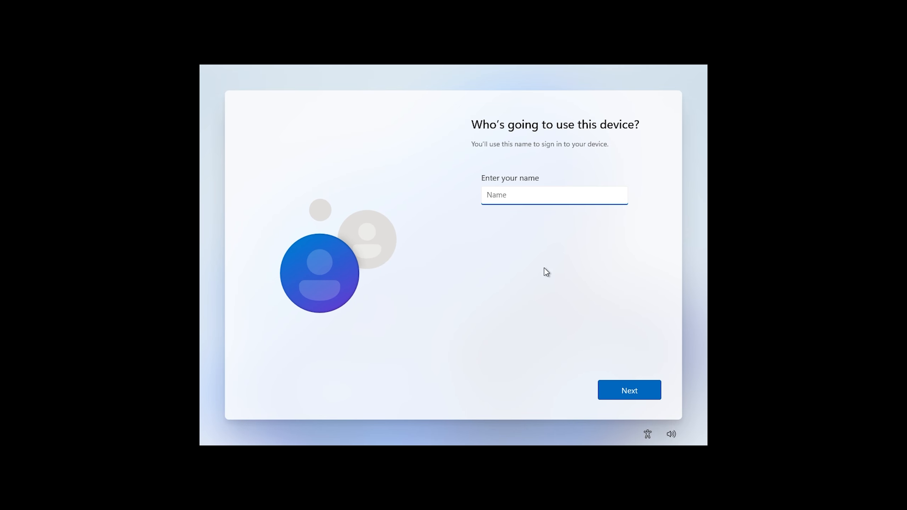
- Name the local account User01, then enter and confirm its password
text(User01)
click(628, 389)
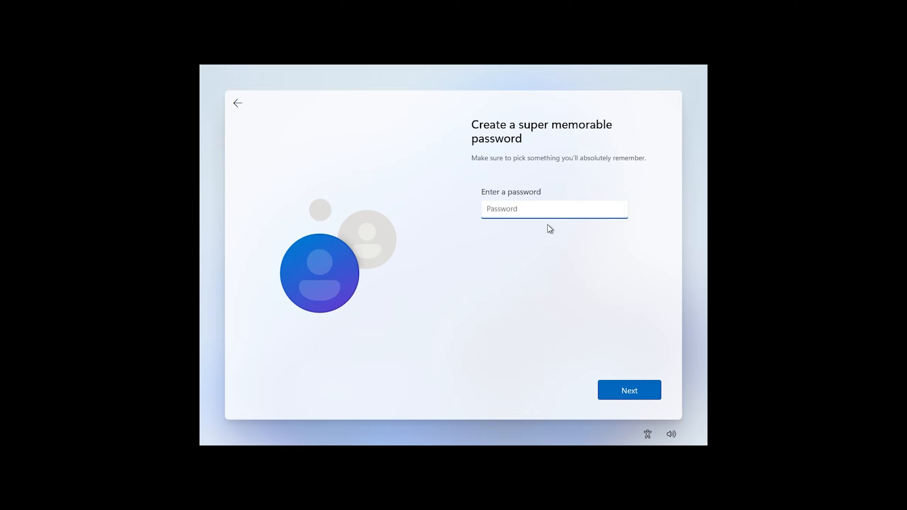
text(12345678)
key(Tab)
key(Return)
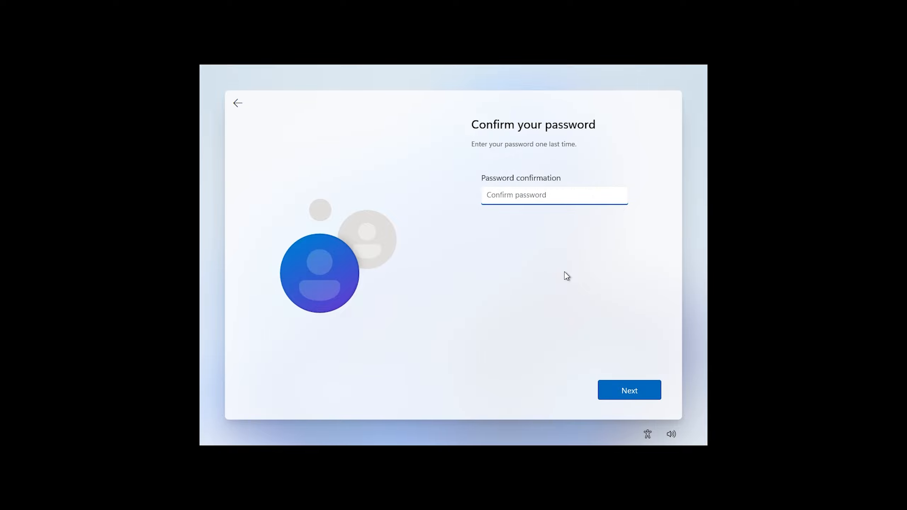
text(12345678)
key(Return)
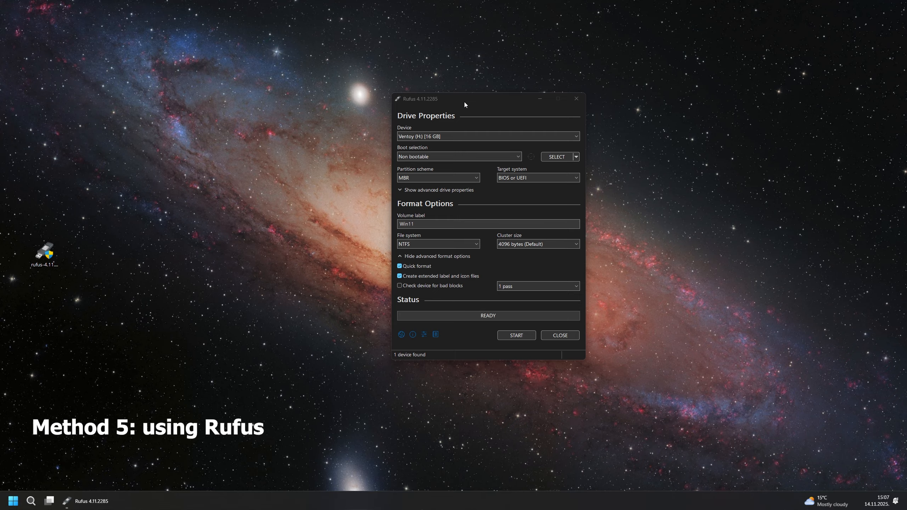
- Load the Win11_25H2_English_x64-Nov-13.iso image into Rufus as the boot source
drag(465, 98, 452, 92)
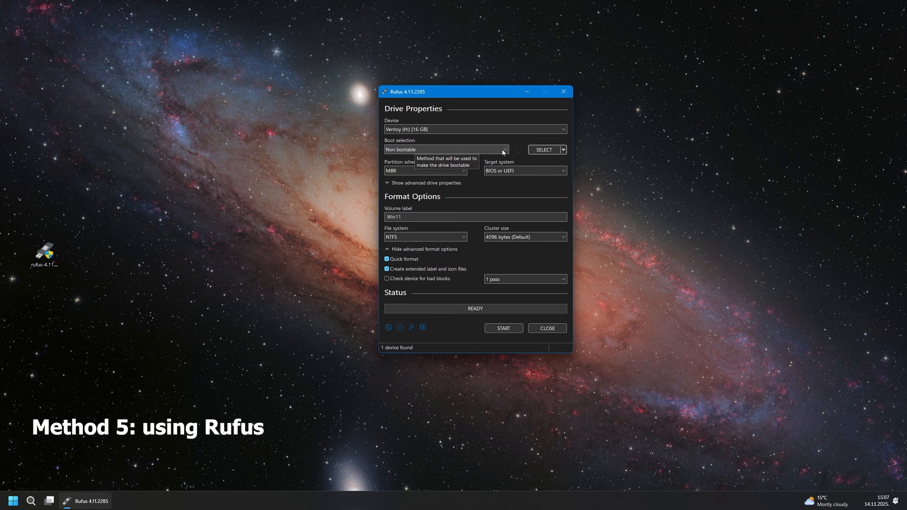
click(546, 150)
click(542, 163)
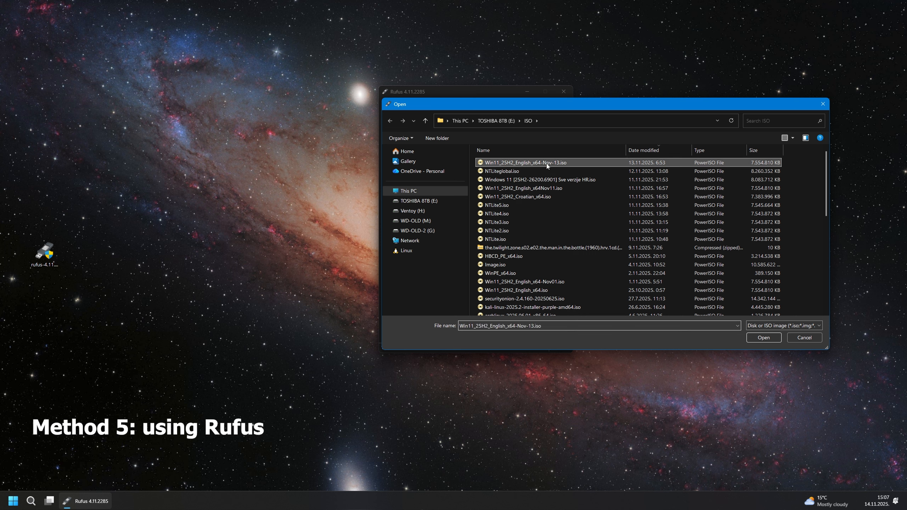
click(763, 338)
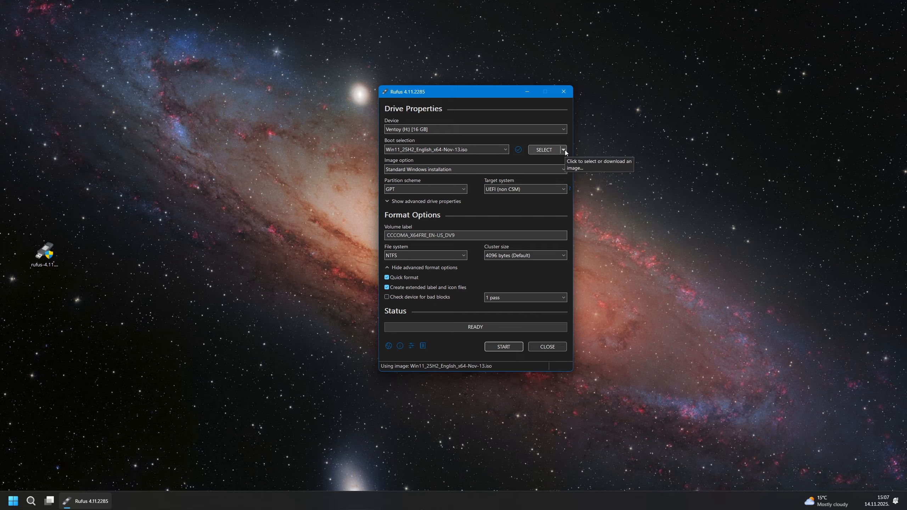
click(563, 150)
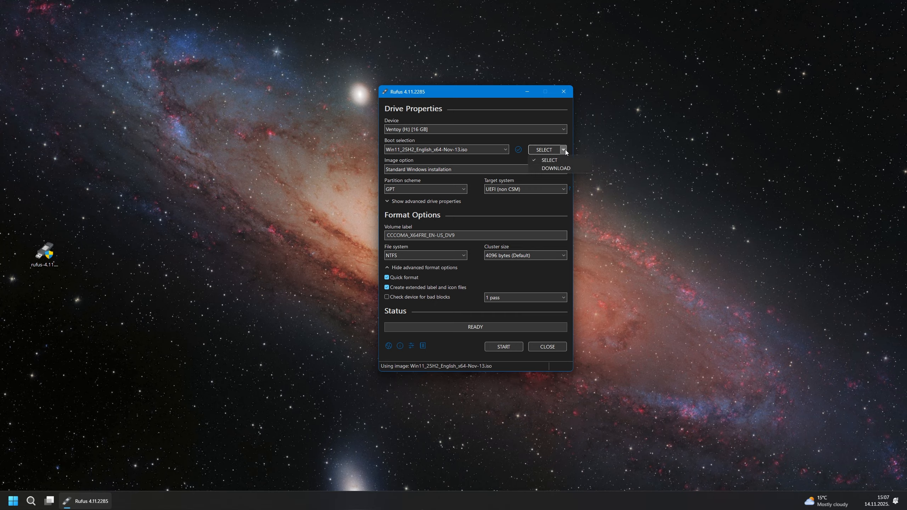
click(559, 168)
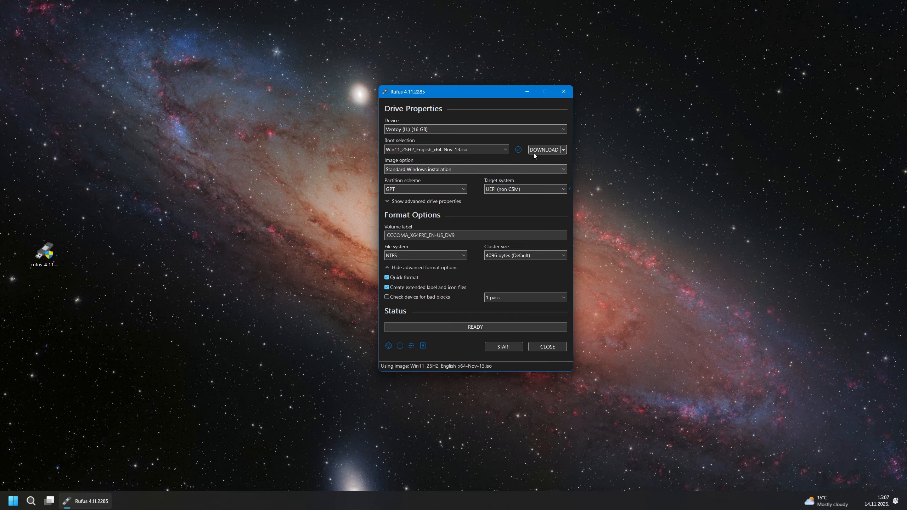
click(545, 150)
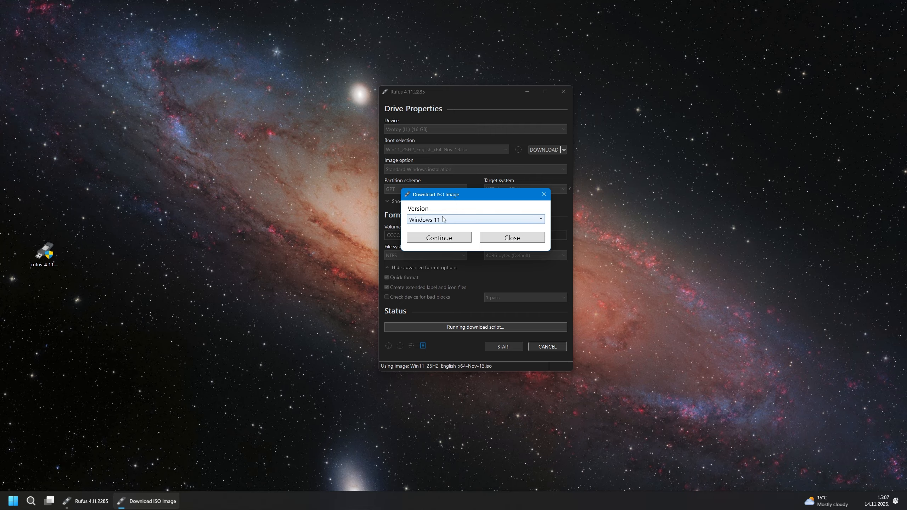
click(443, 220)
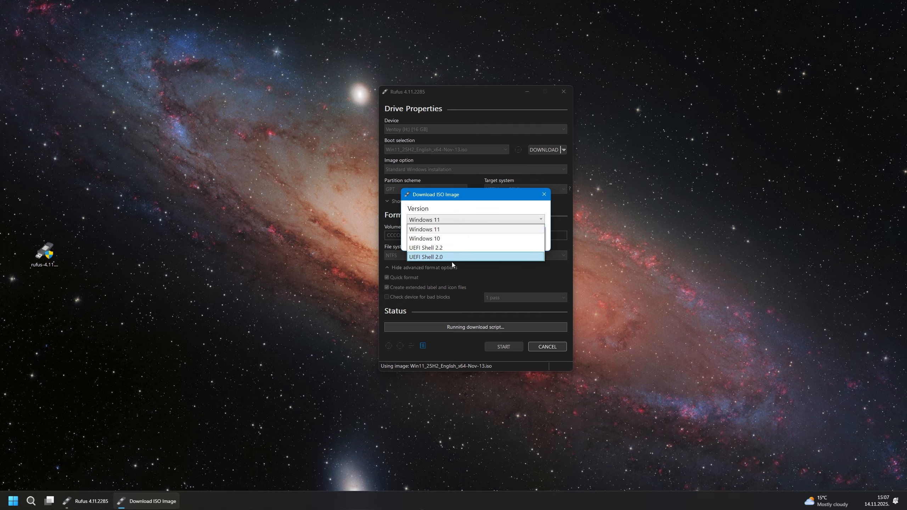
click(443, 230)
click(449, 238)
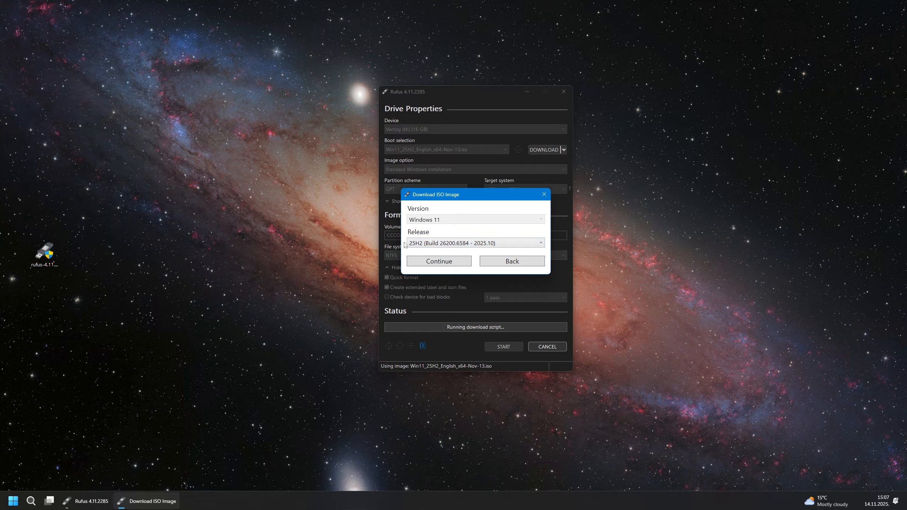
click(437, 245)
click(438, 245)
click(439, 261)
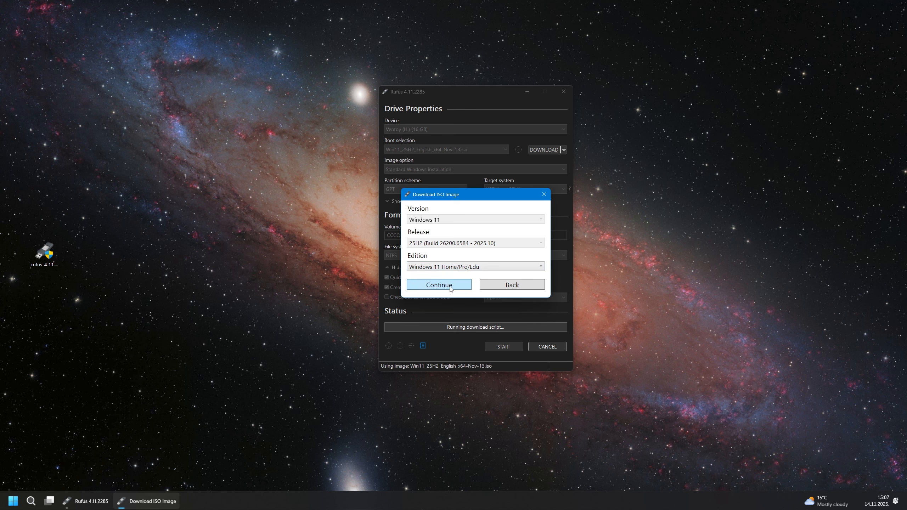
click(510, 285)
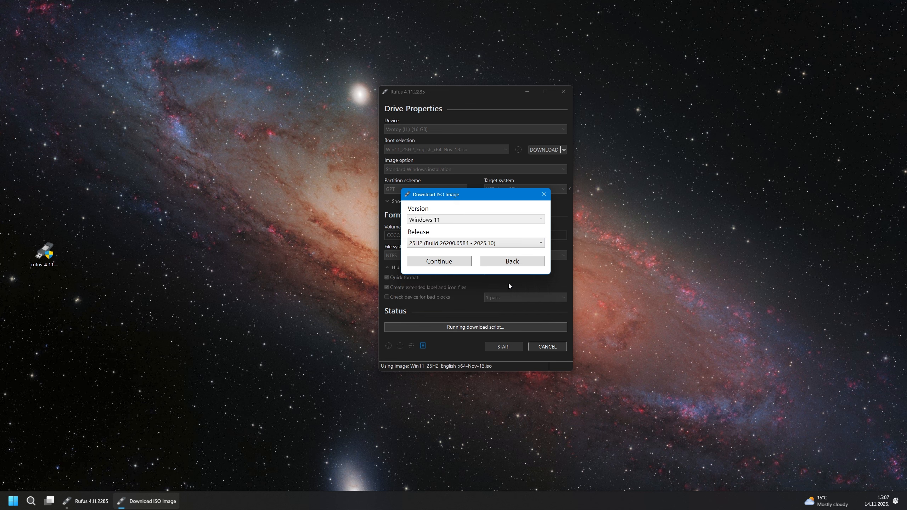
click(512, 261)
click(512, 237)
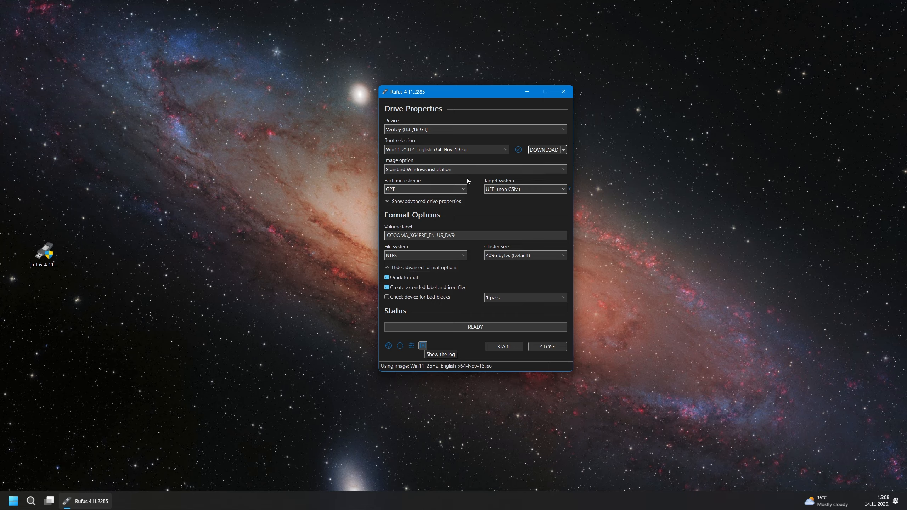
- Label the volume Win11, remove the online Microsoft account requirement and leave the local username blank
drag(475, 234, 359, 237)
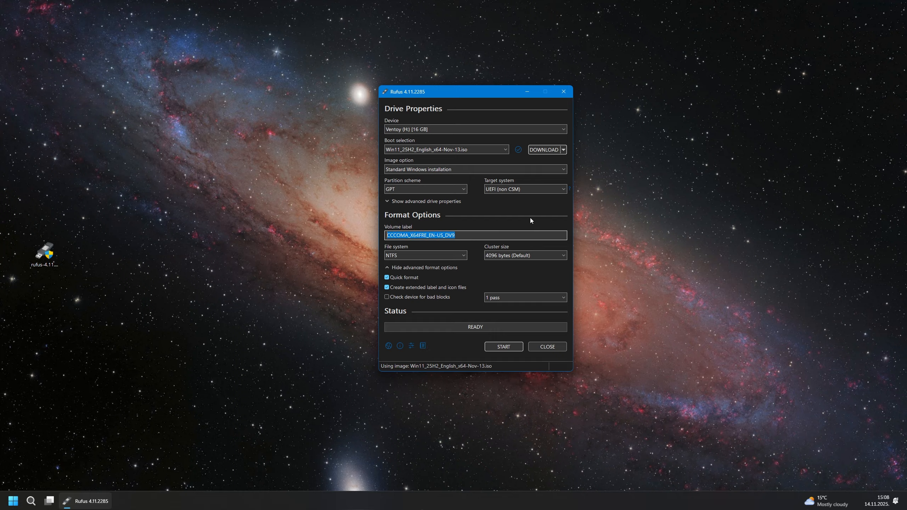
text(Win11)
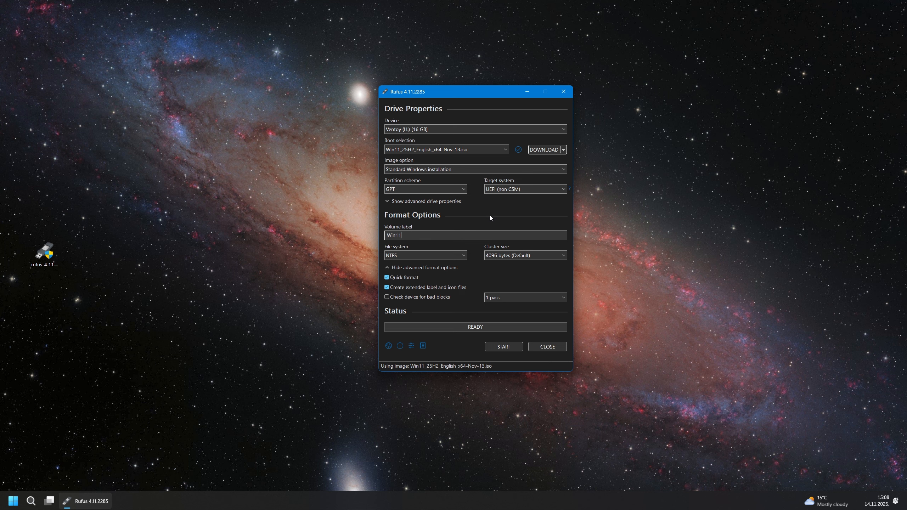
click(503, 347)
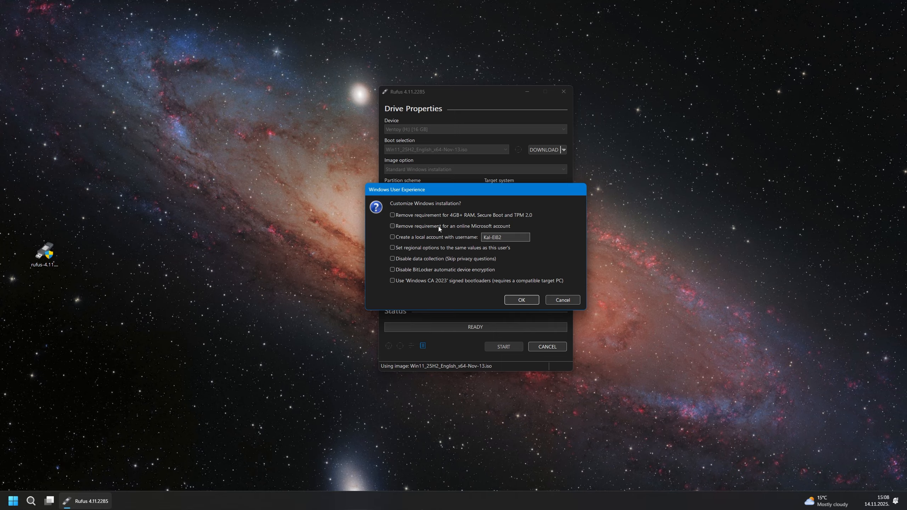
click(393, 226)
drag(516, 237, 464, 239)
key(BackSpace)
- Accept the customization, data-erase and multiple-partitions prompts so writing begins, then return to NTLite
click(521, 300)
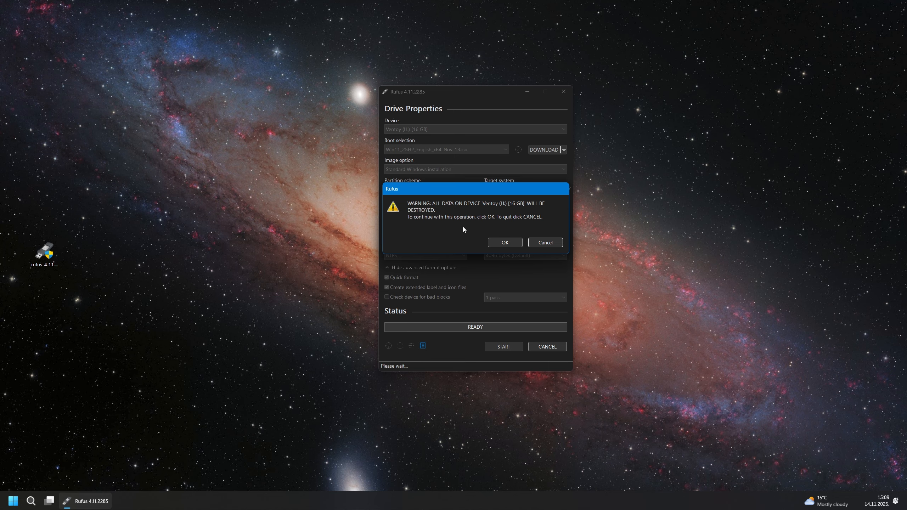
drag(462, 191, 463, 189)
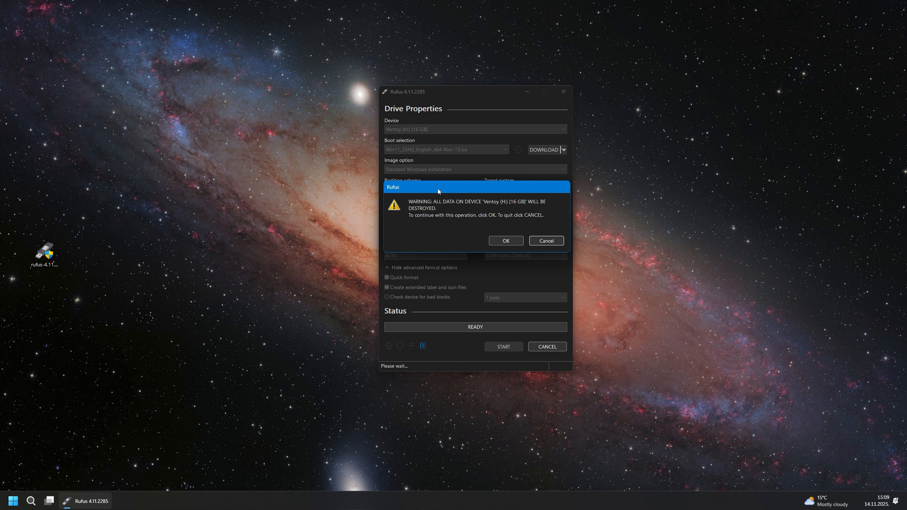
drag(438, 188, 438, 181)
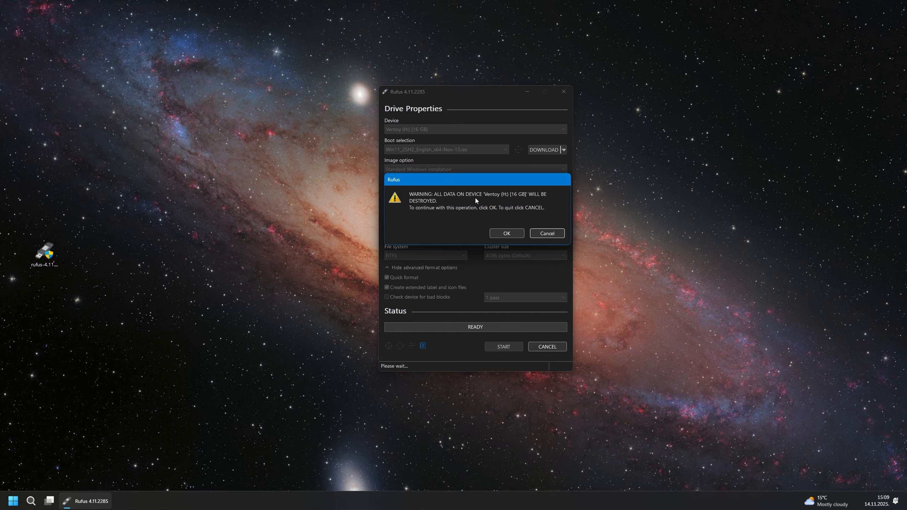
click(501, 234)
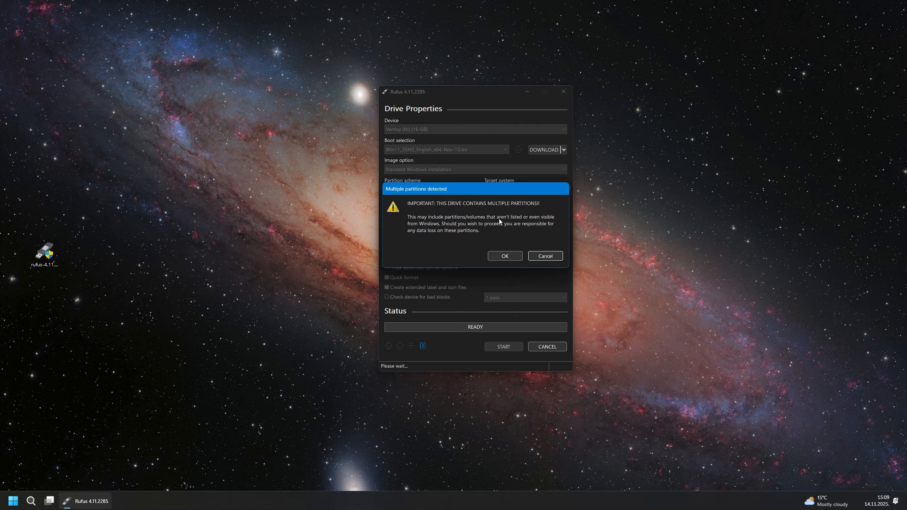
drag(451, 190, 448, 193)
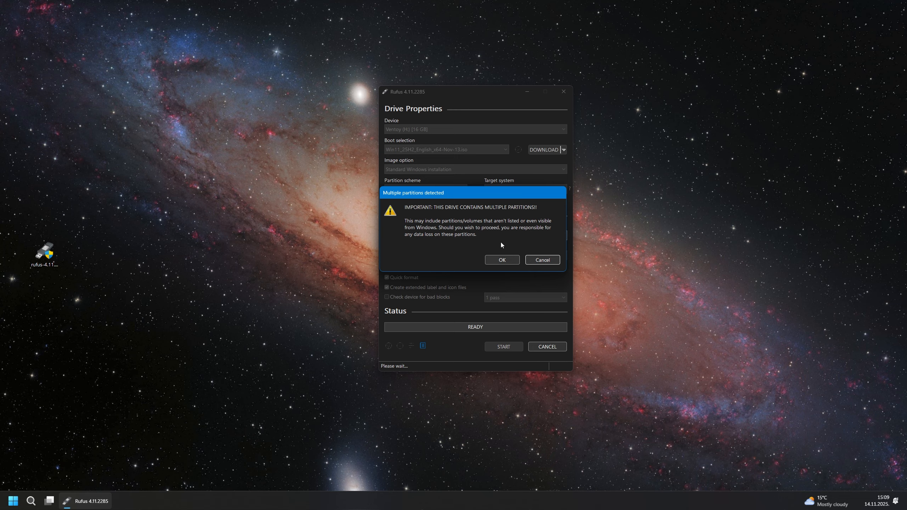
click(501, 260)
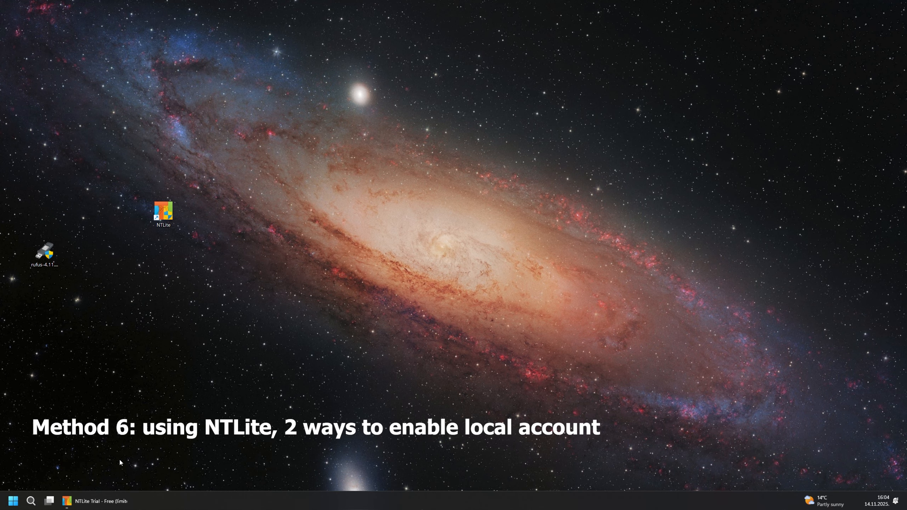
click(95, 501)
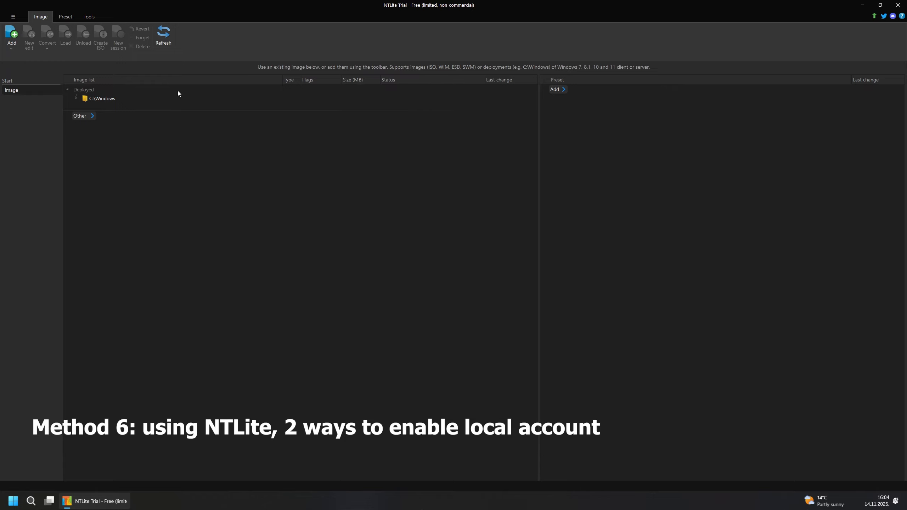
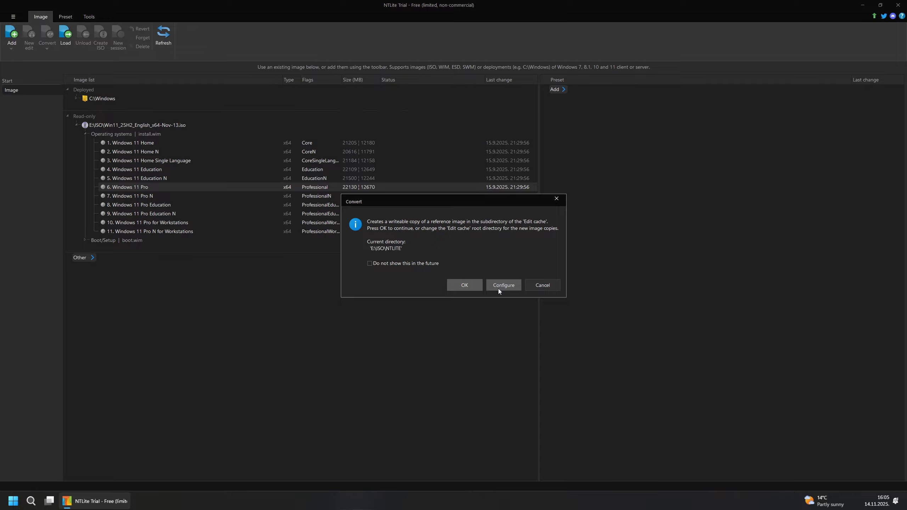
- Mount a writable copy of the Windows 11 Pro edition and show its Windows settings categories
click(464, 288)
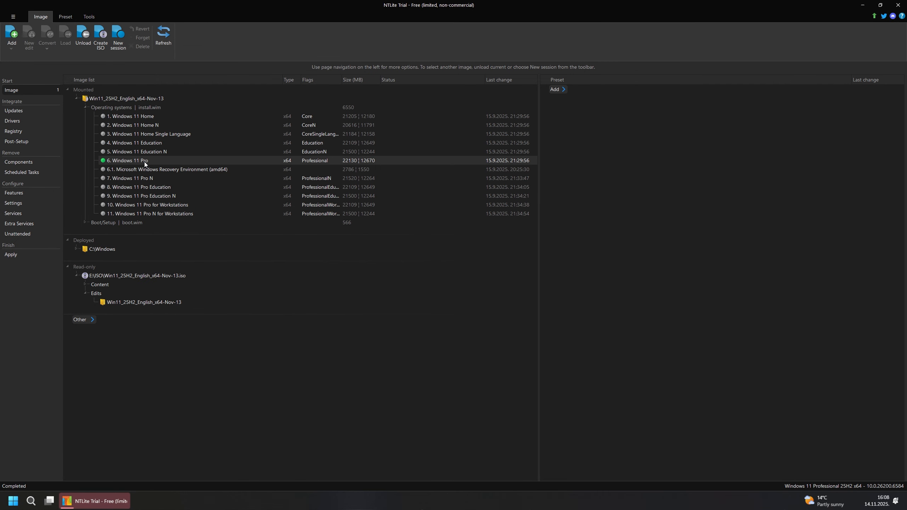
click(14, 203)
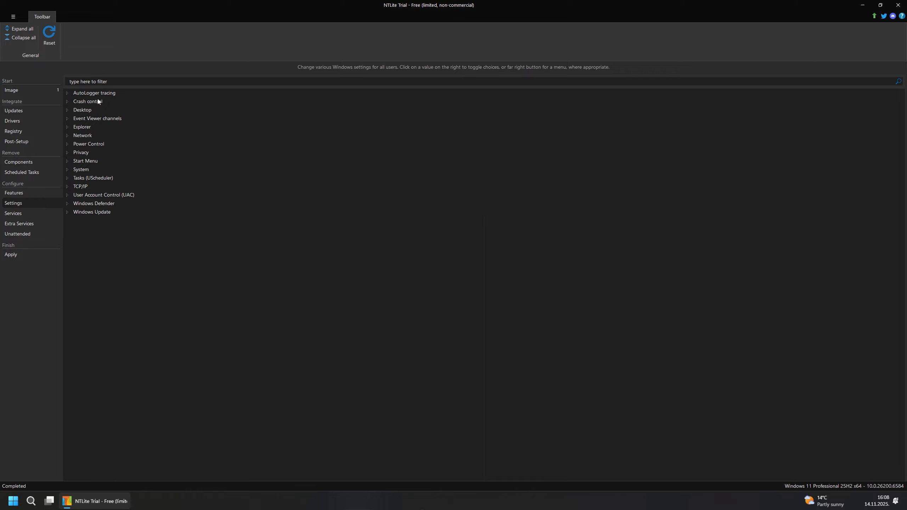
- Under System, set Local user account setup support (BypassNRO) to Enabled
click(68, 169)
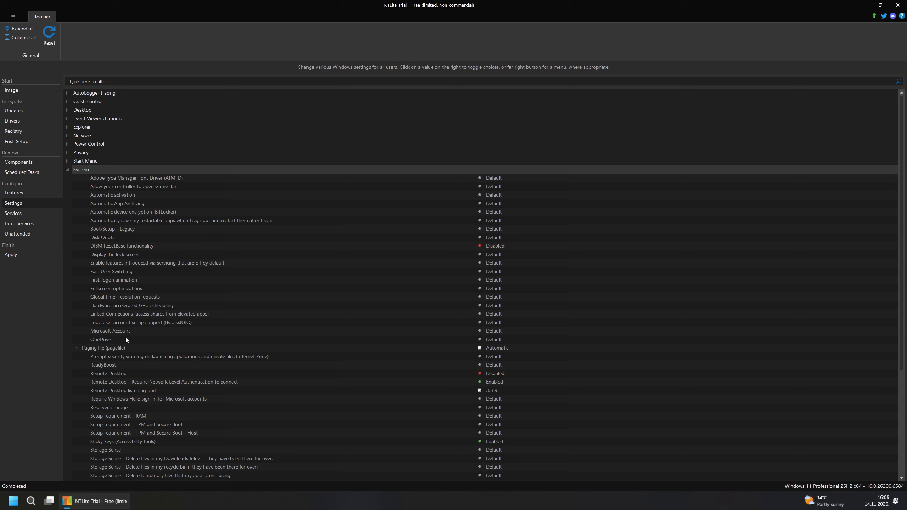
click(135, 323)
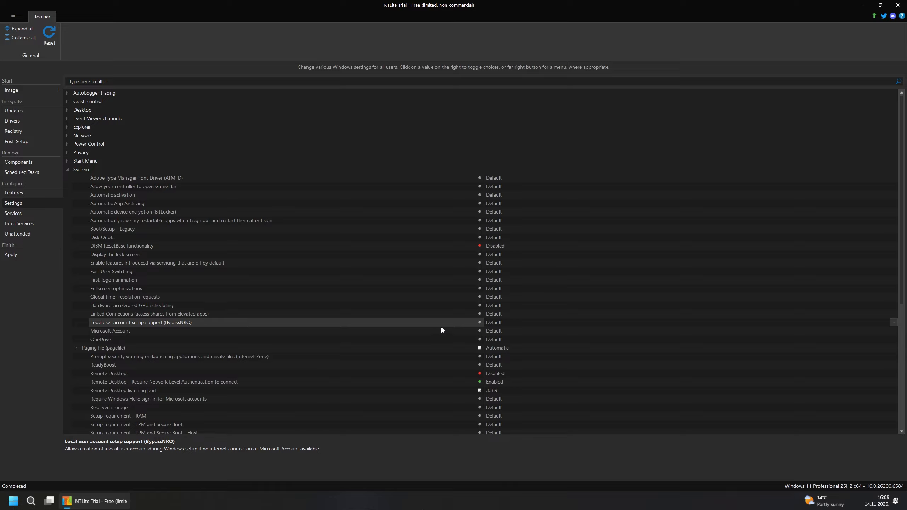
click(498, 324)
click(509, 323)
- Set Microsoft Account to 'Users can't add or log on with Microsoft accounts'
click(122, 332)
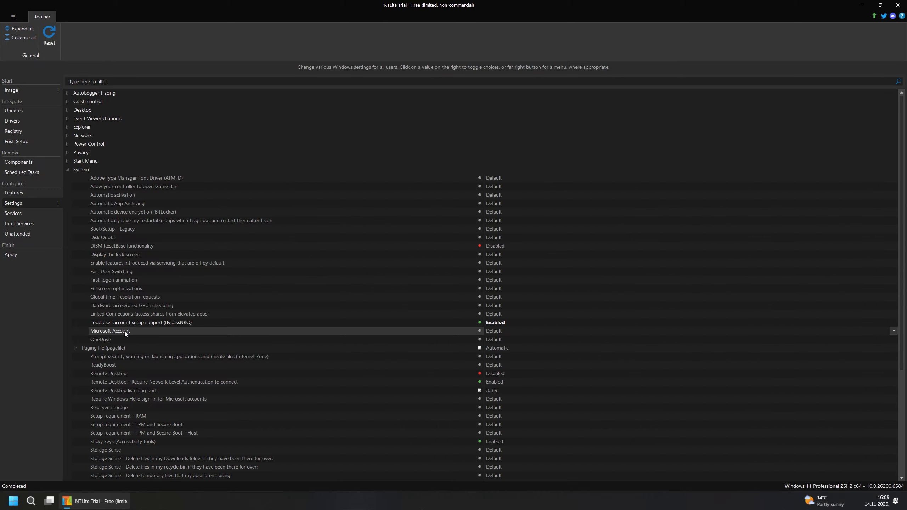
click(509, 331)
click(582, 331)
click(895, 331)
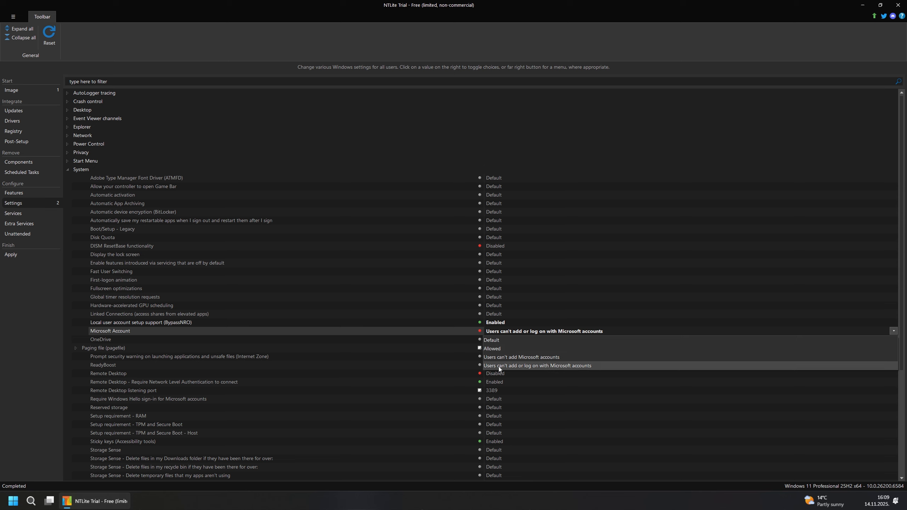
click(520, 366)
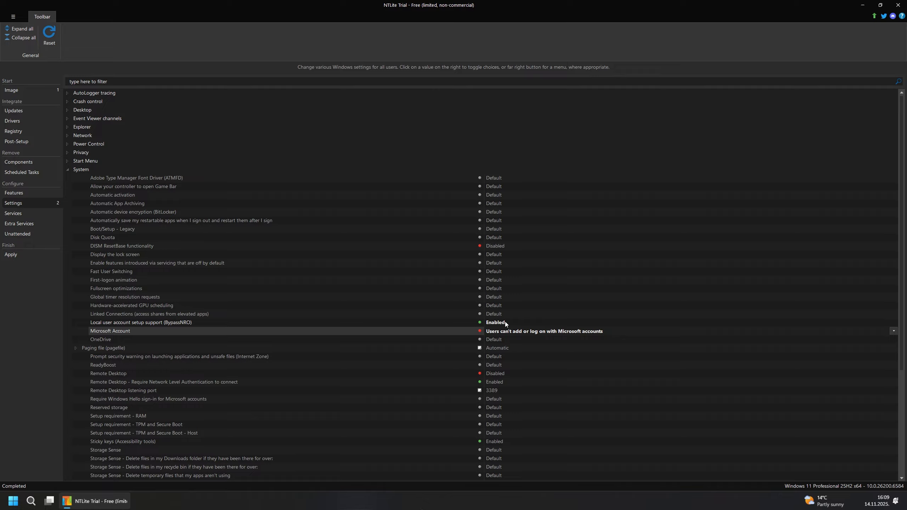
click(234, 324)
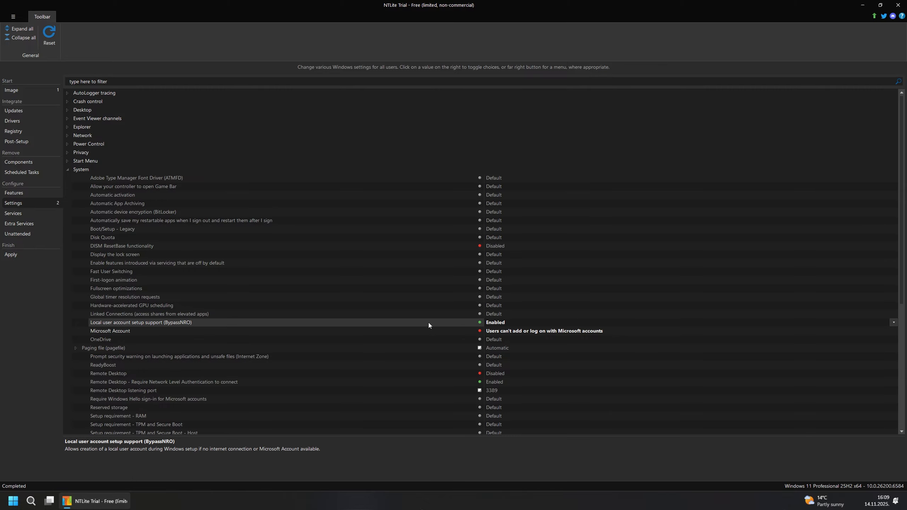
click(146, 332)
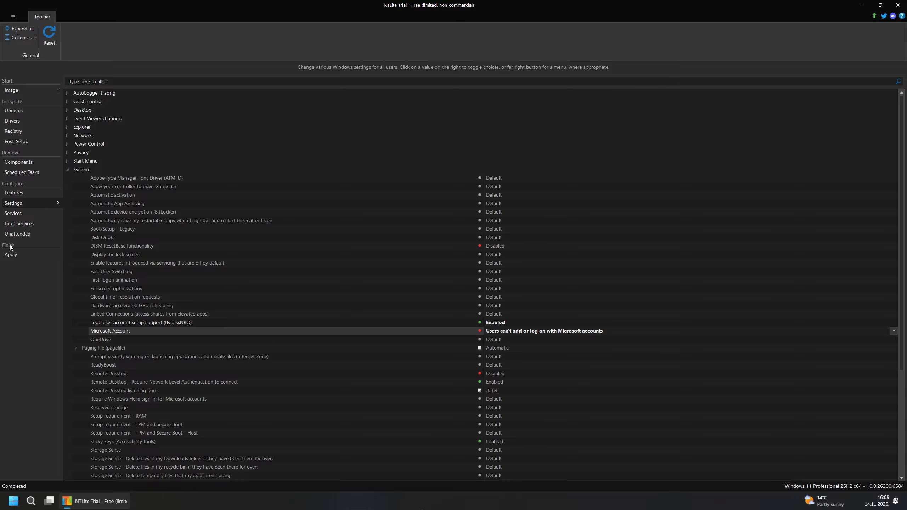
- Queue an ISO build to E:\ISO\NTLite5.iso labelled NTLite, overwriting it, then return to the image list
click(27, 256)
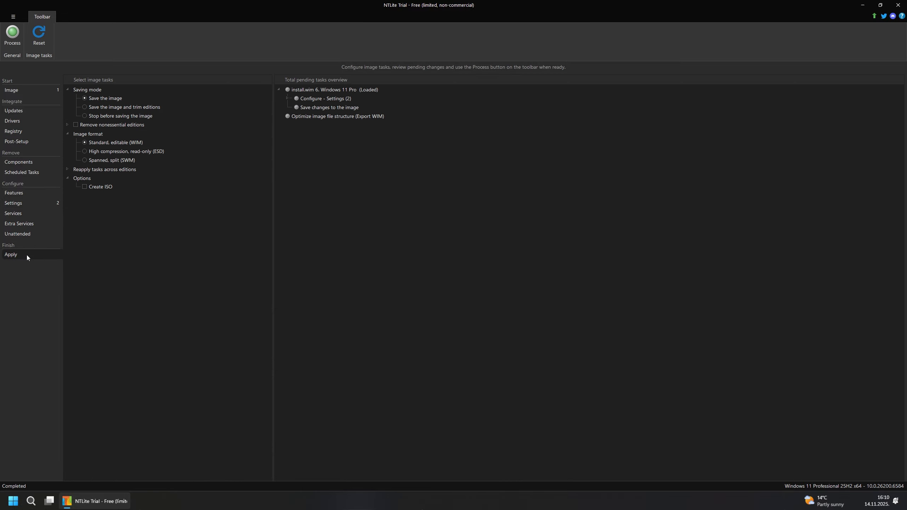
click(85, 187)
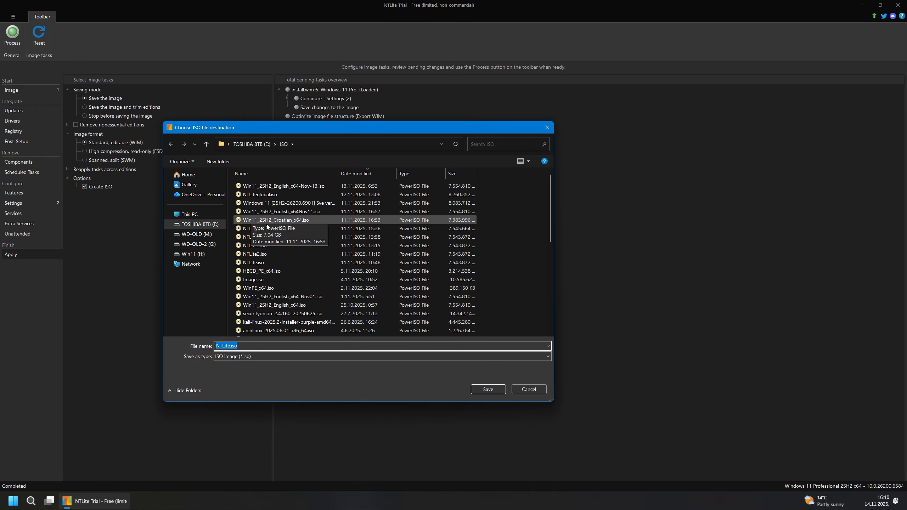
click(255, 229)
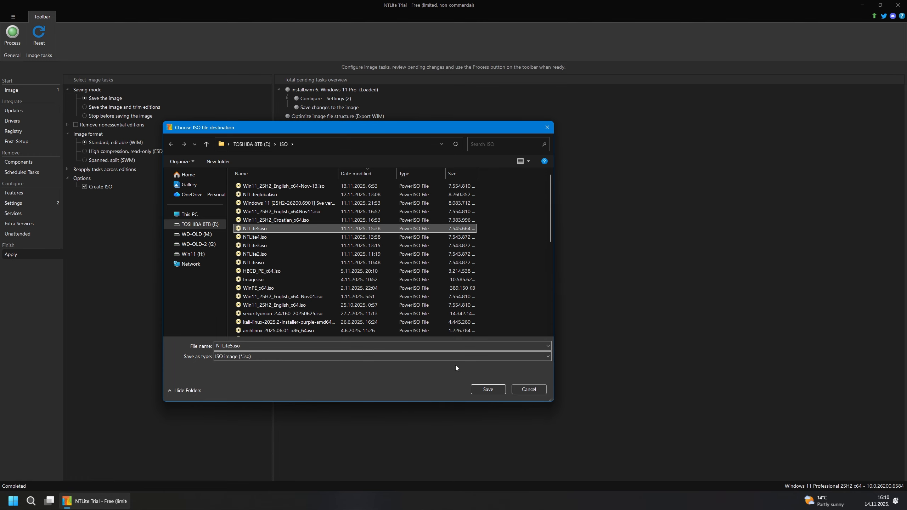
click(486, 389)
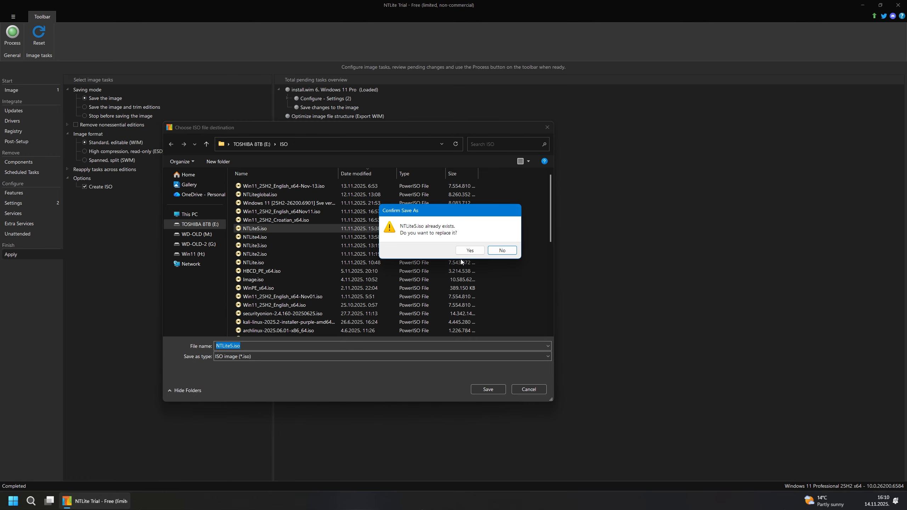
click(469, 251)
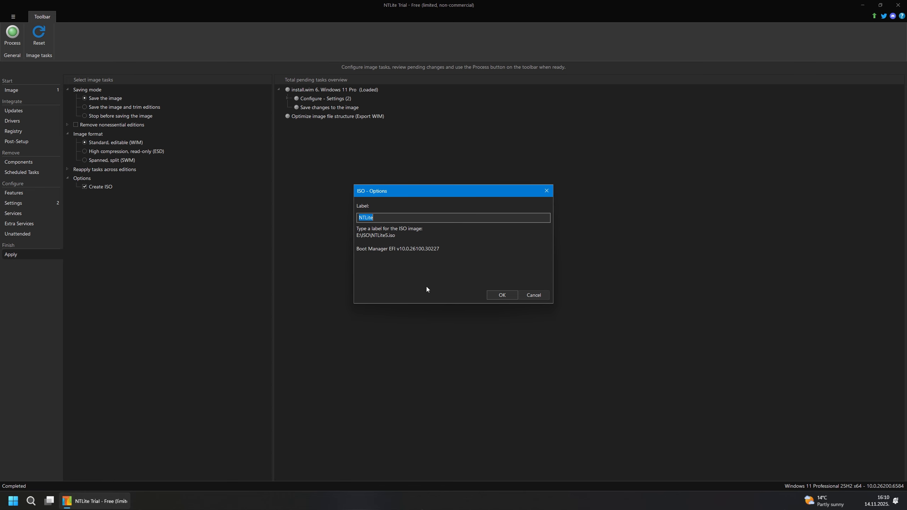
click(505, 297)
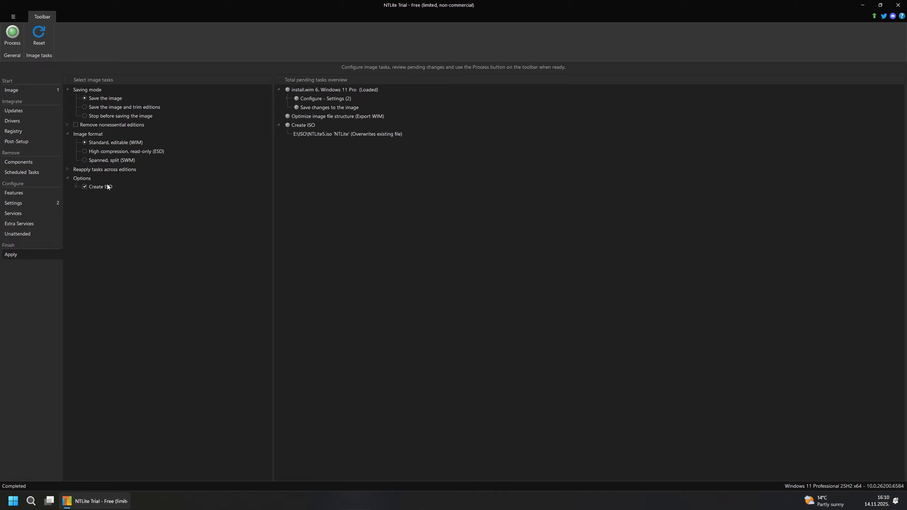
click(67, 170)
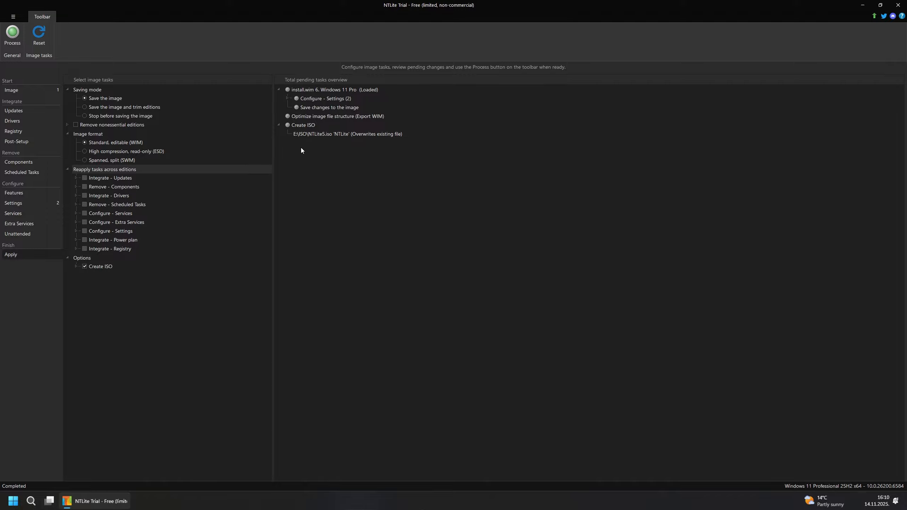
click(21, 89)
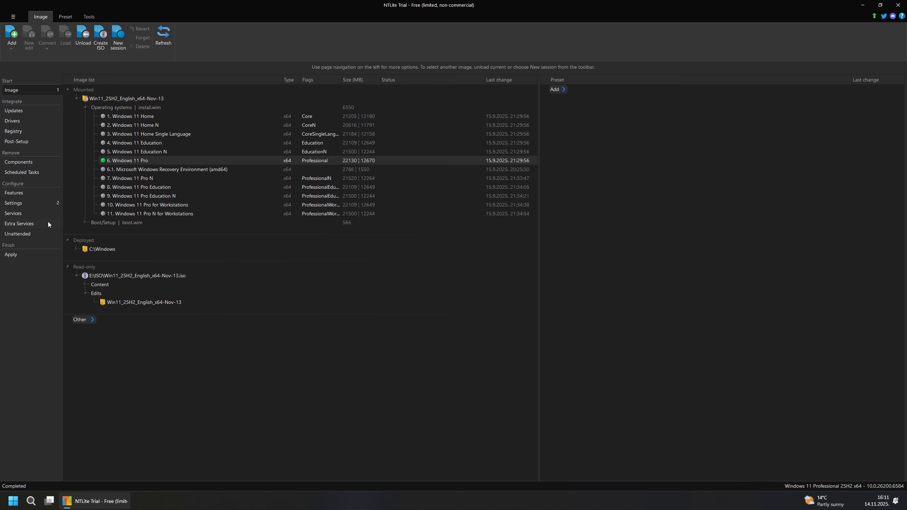
- Recheck the changed settings, then start processing and decline the Windows Defender settings prompt
click(22, 203)
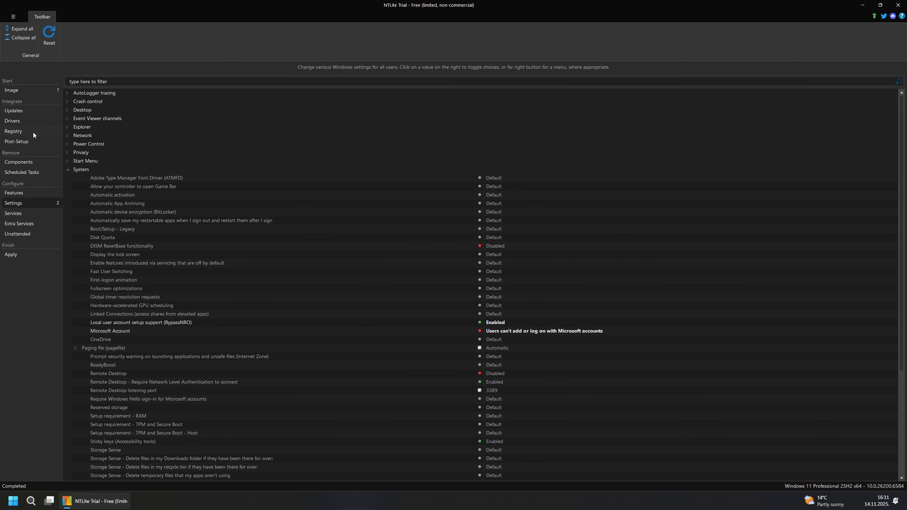
click(13, 254)
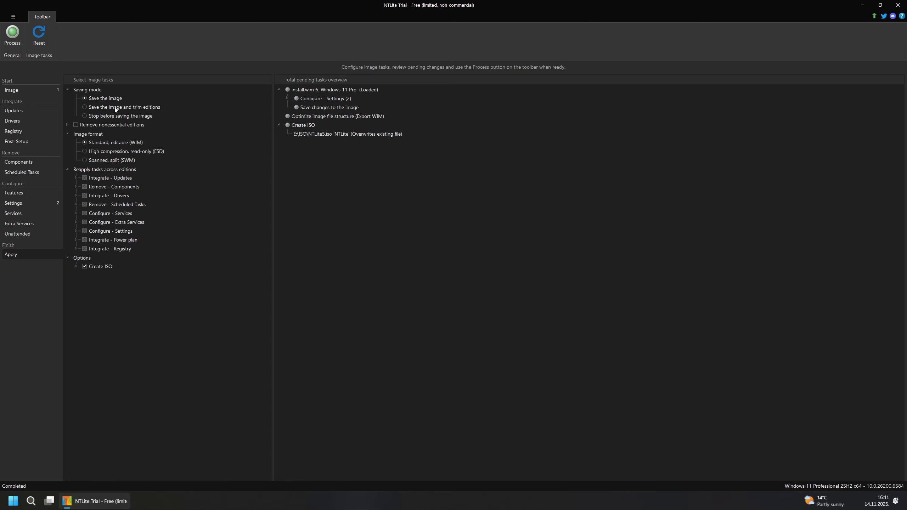
click(14, 36)
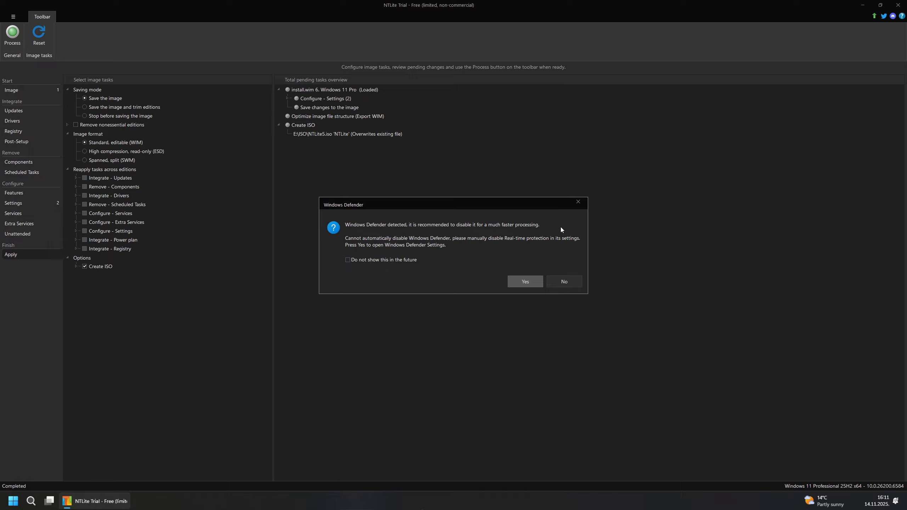
click(563, 282)
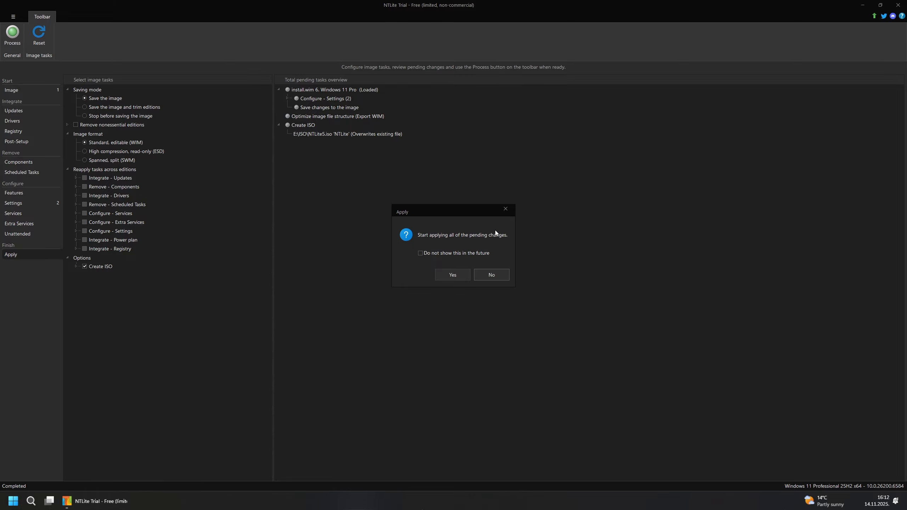
- Decline applying the pending changes, reset, and go back to the Windows 11 Pro image list
click(492, 274)
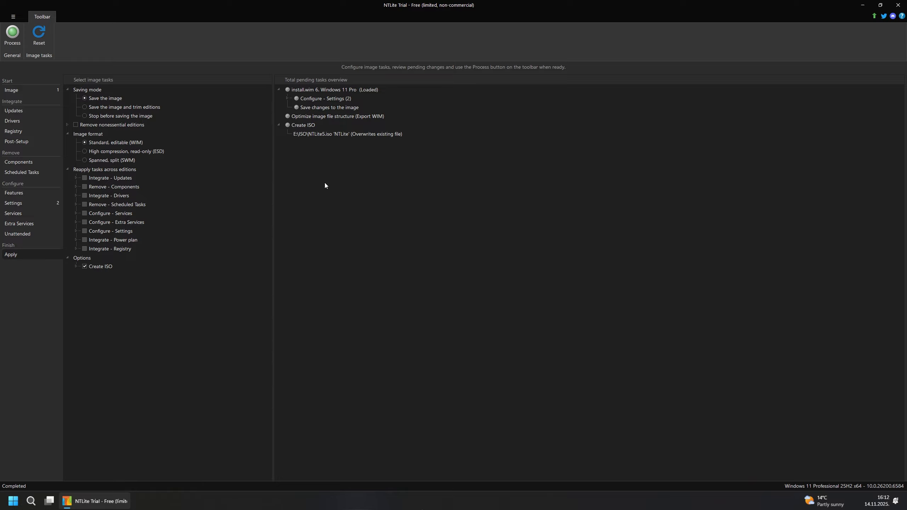
click(42, 39)
click(21, 92)
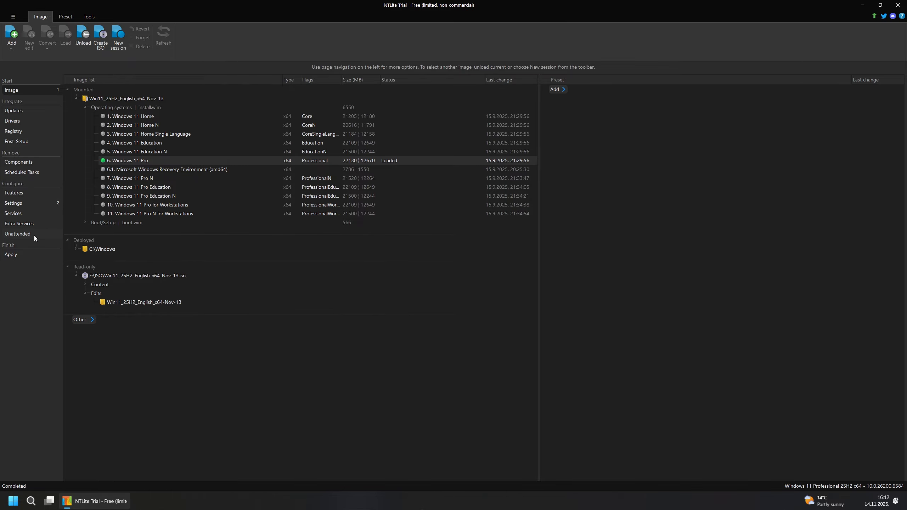
- Set unattended mode to Enable and show the Out-of-box experience options
click(21, 235)
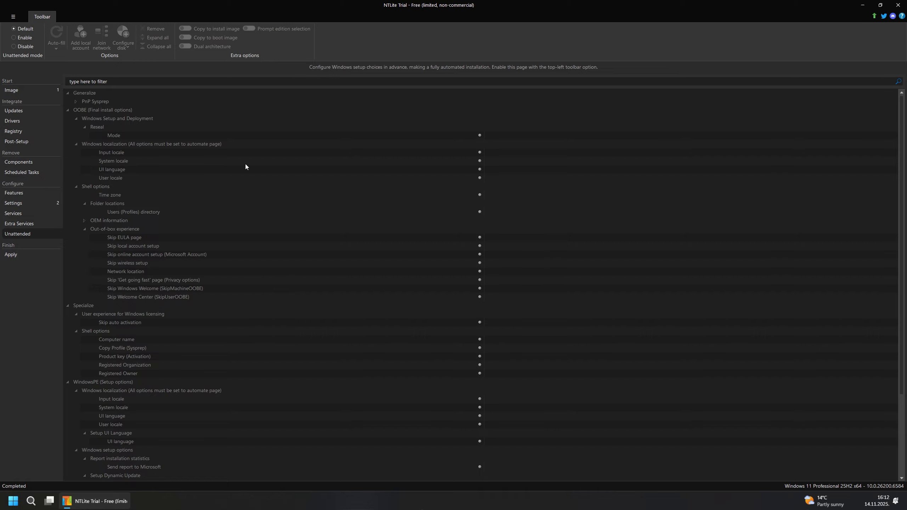
click(14, 38)
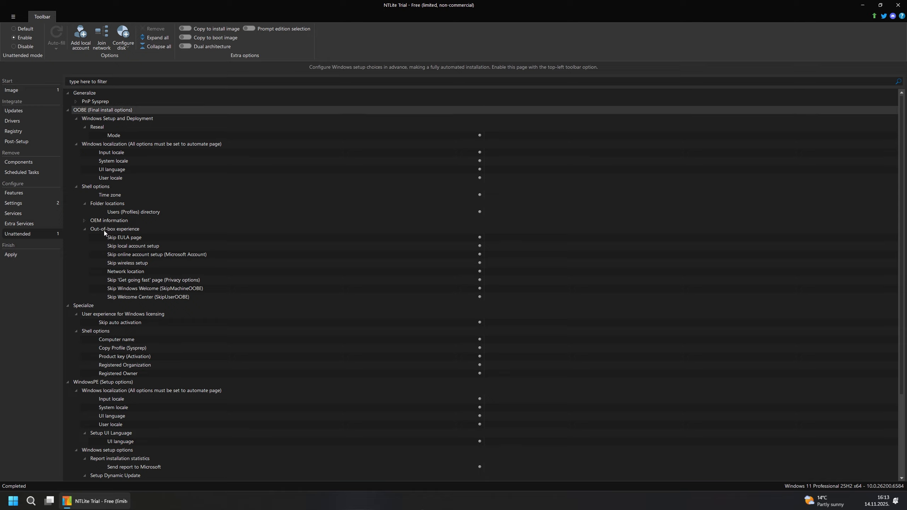
click(122, 232)
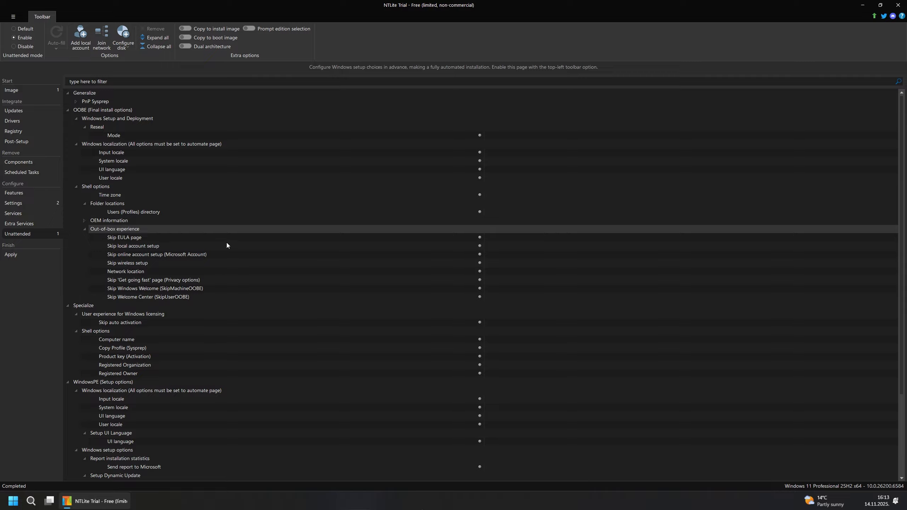
- Set Skip local account setup to false and Skip online account setup (Microsoft Account) to true
click(142, 246)
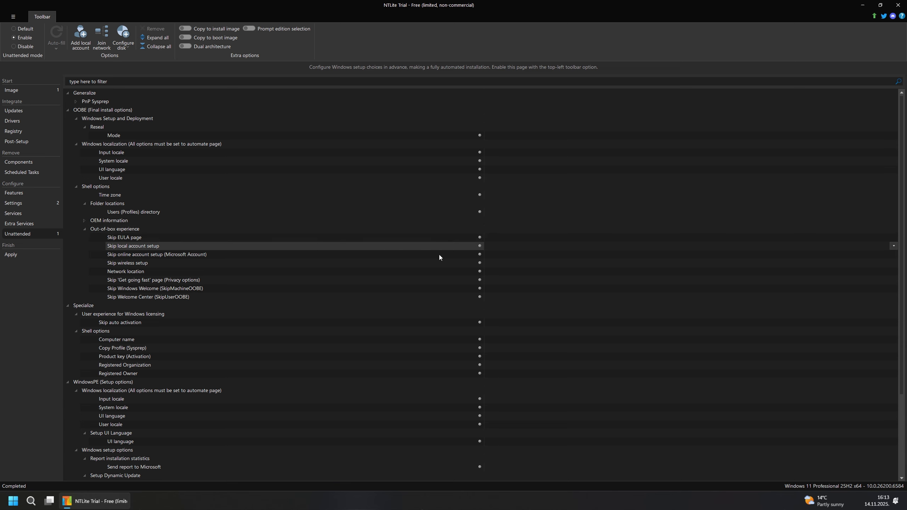
double_click(494, 246)
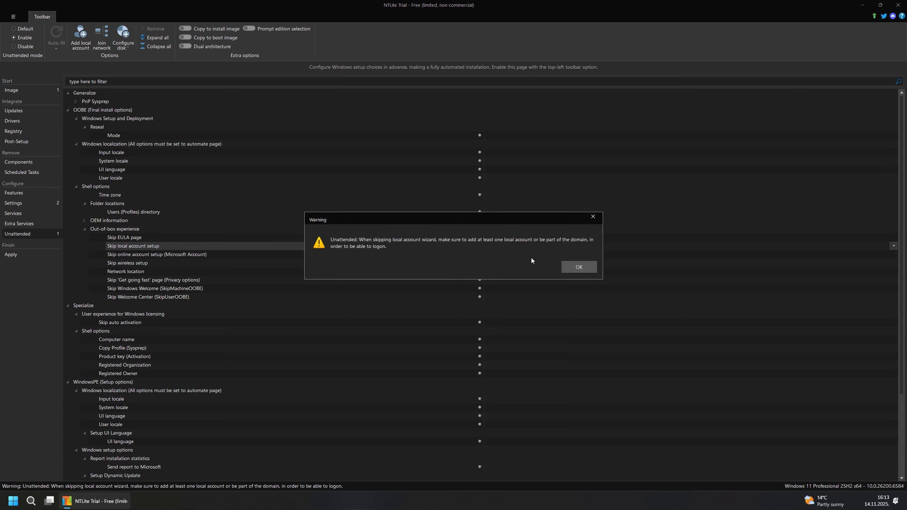
click(576, 266)
double_click(503, 248)
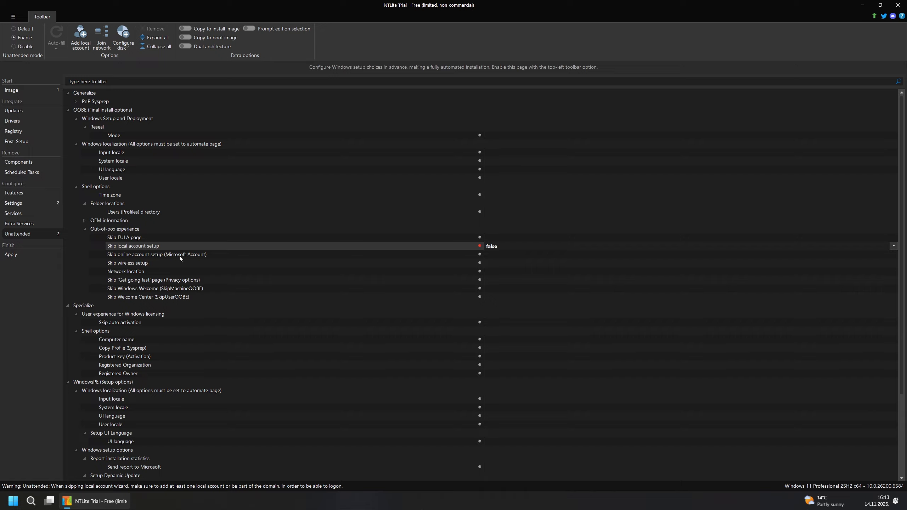
click(513, 254)
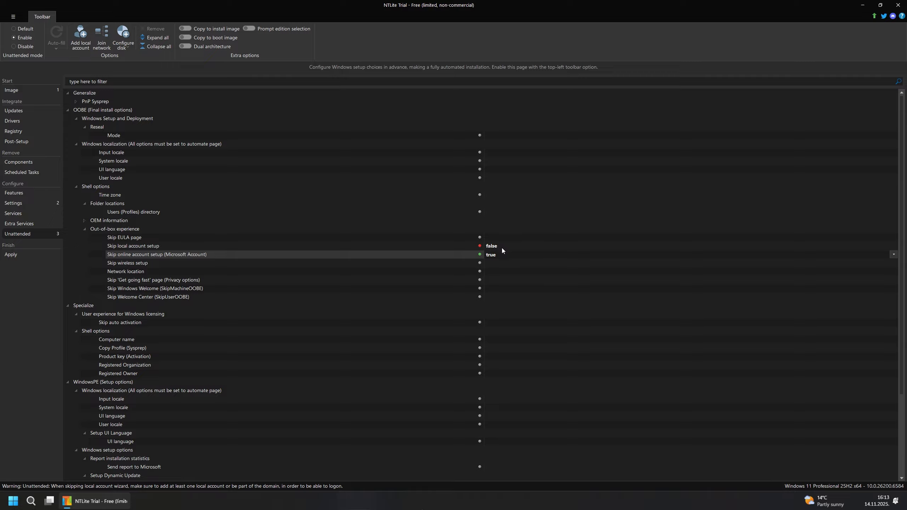
- Turn on Copy to boot image and Prompt edition selection for the unattended answer file
click(146, 246)
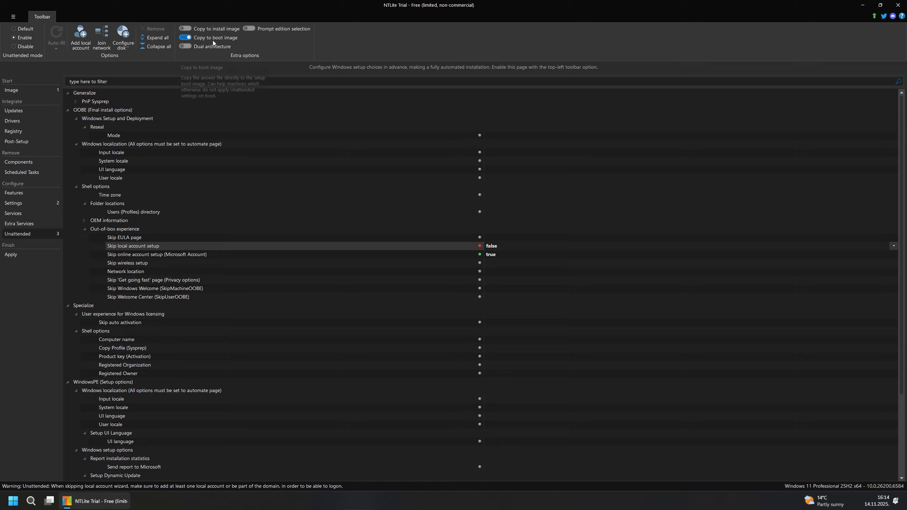
click(249, 28)
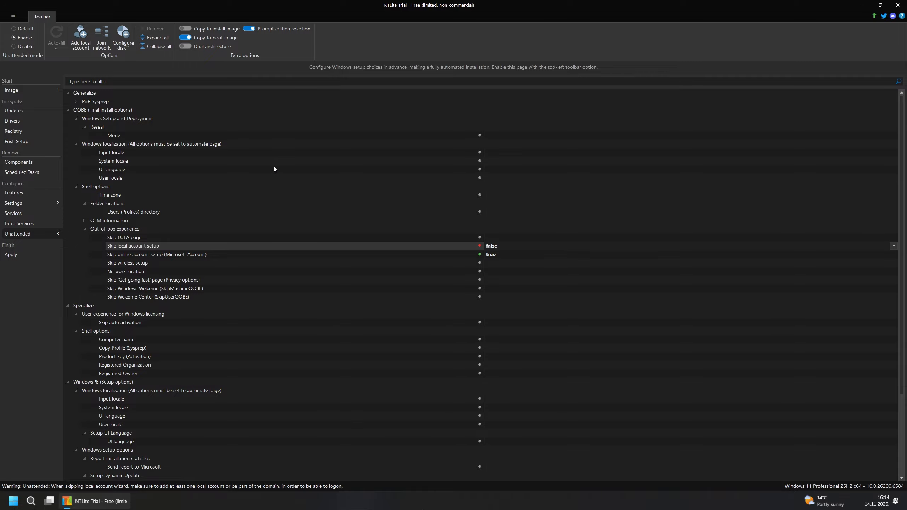
- Add a Create ISO task writing E:\ISO\NTLite5.iso with label NTLite, replacing the existing file
click(16, 256)
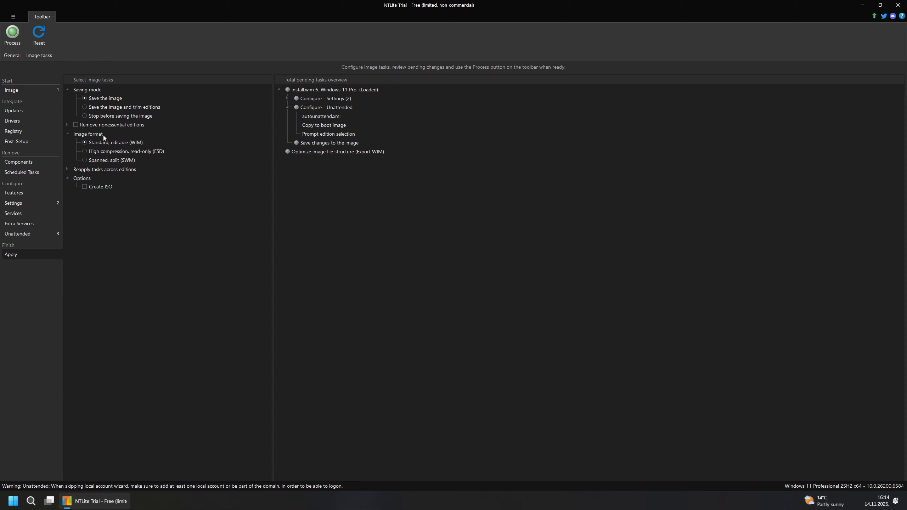
click(85, 186)
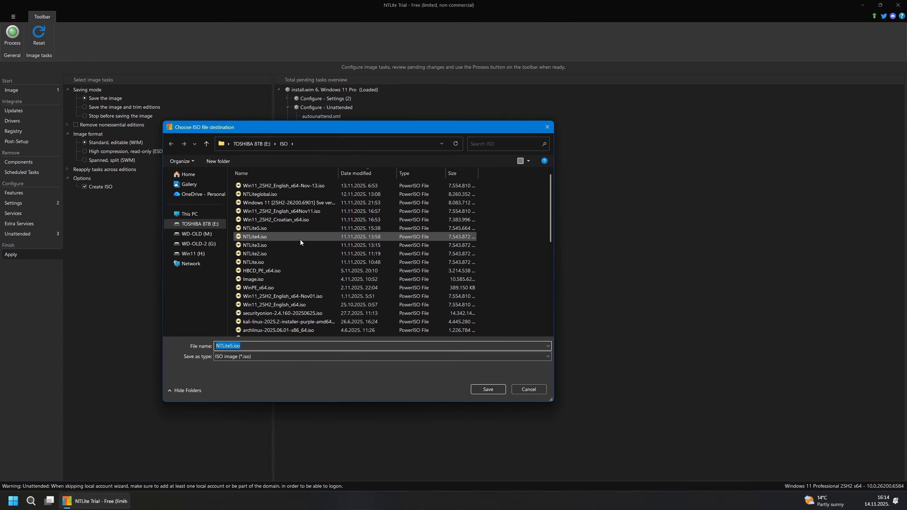
click(249, 230)
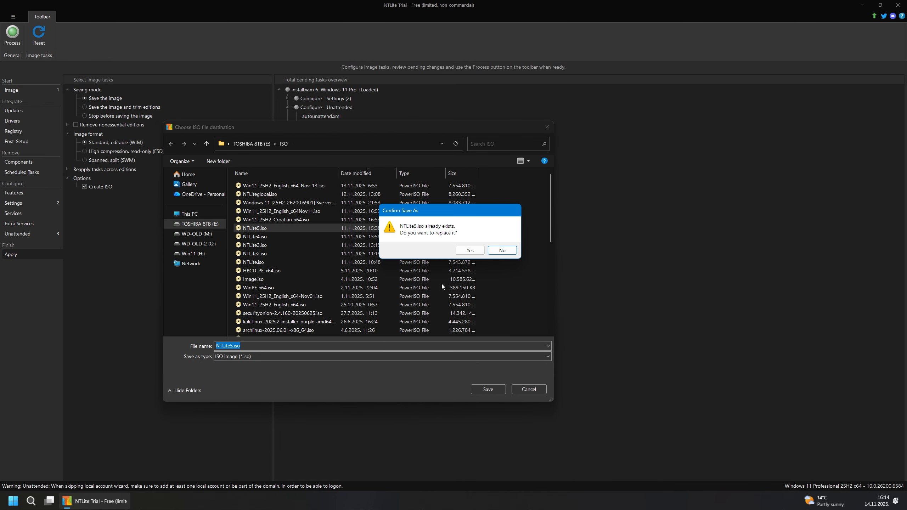
click(470, 251)
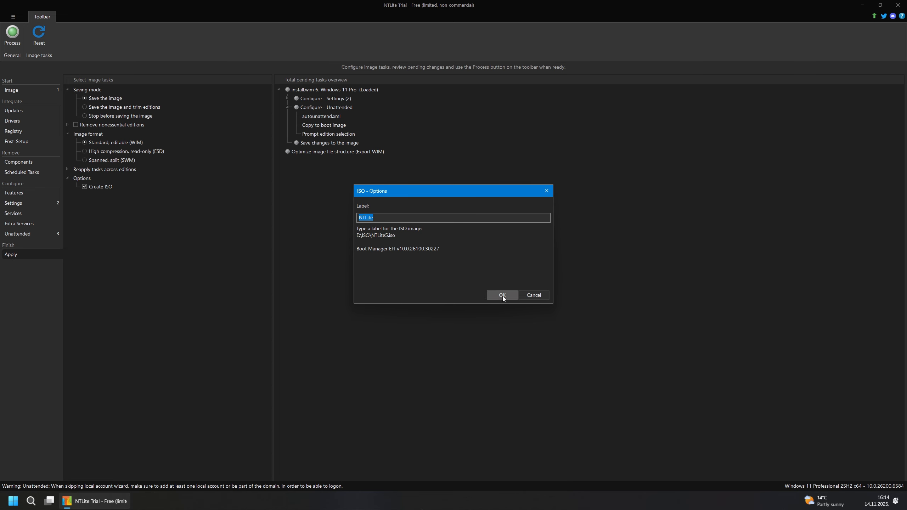
click(502, 295)
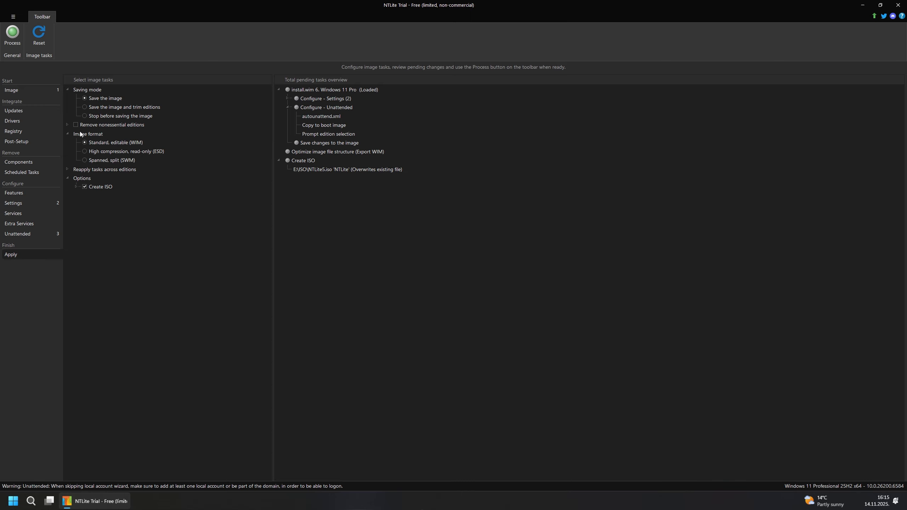
click(66, 125)
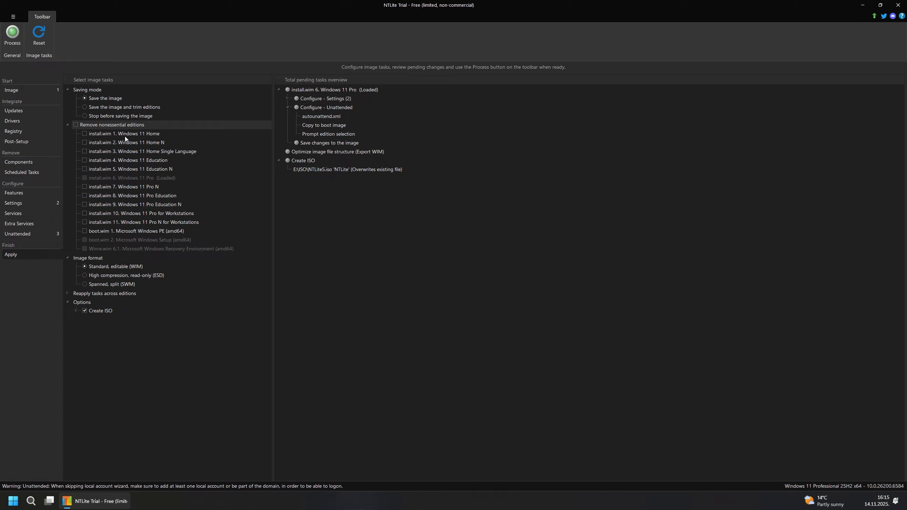
click(85, 134)
click(85, 142)
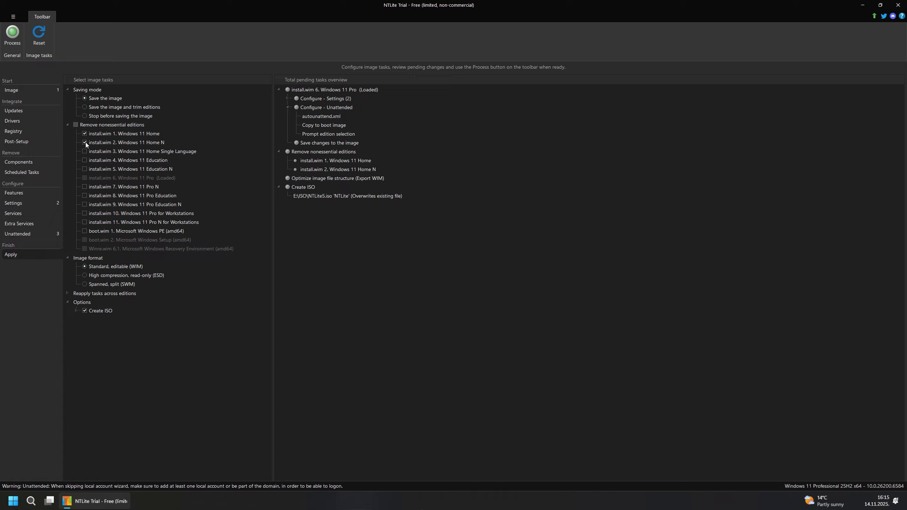
click(84, 133)
click(85, 142)
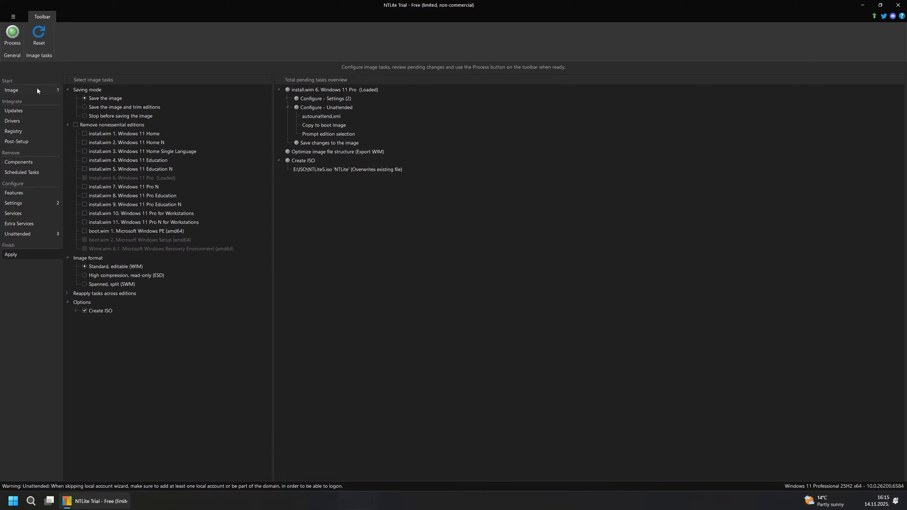
click(24, 89)
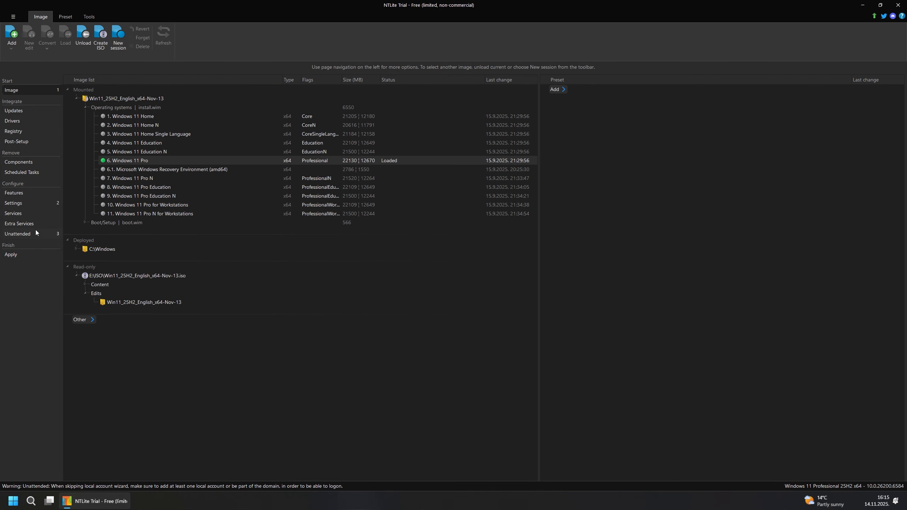
click(21, 236)
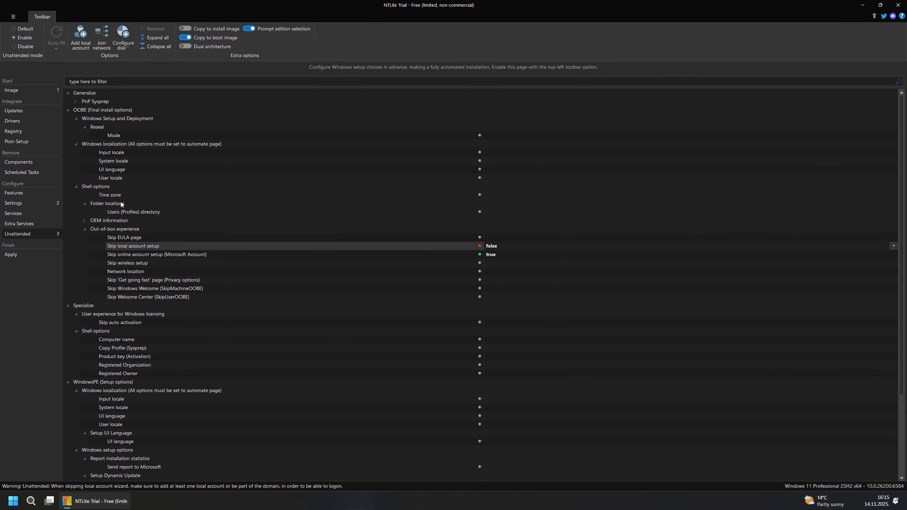
click(14, 255)
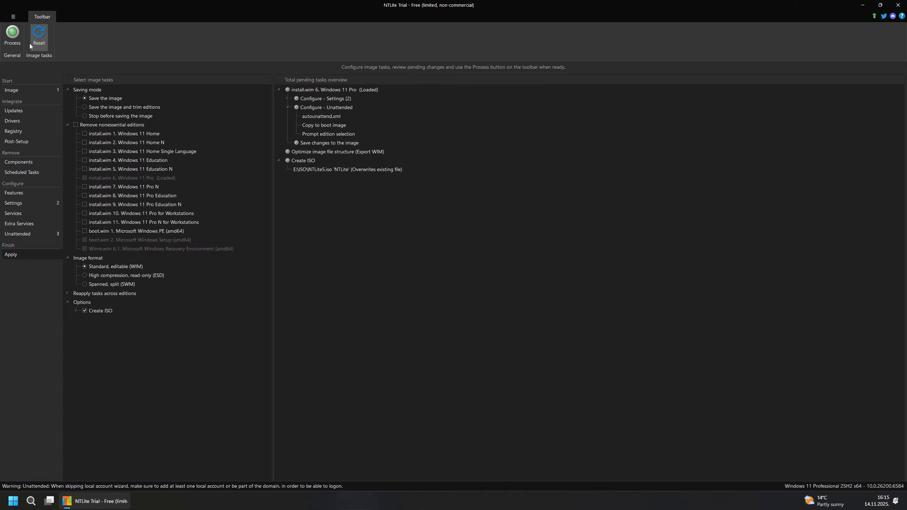
- Decline the Windows Defender prompt and the apply confirmation without processing, then minimize NTLite
click(12, 35)
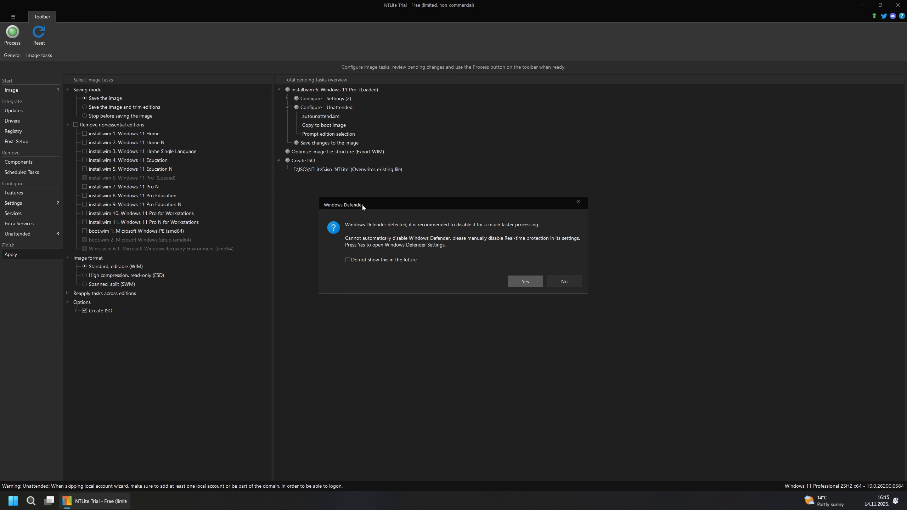
drag(362, 207, 344, 211)
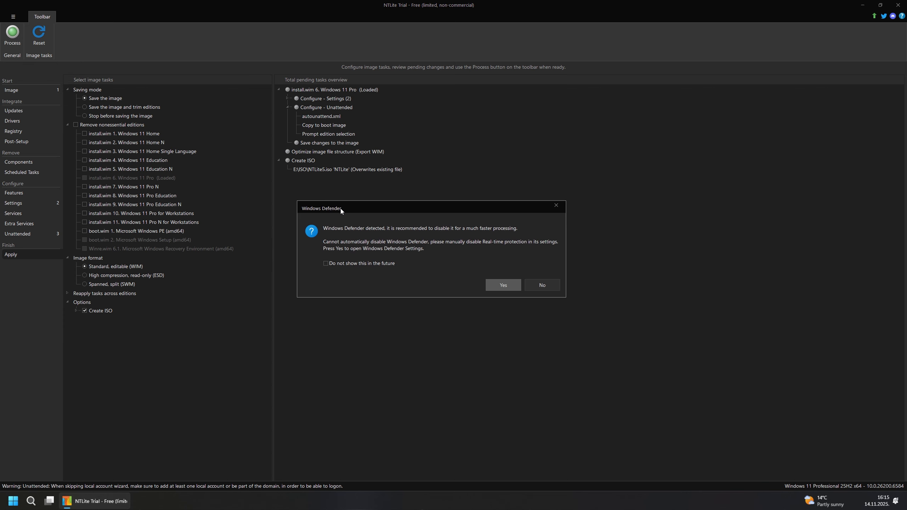
click(542, 287)
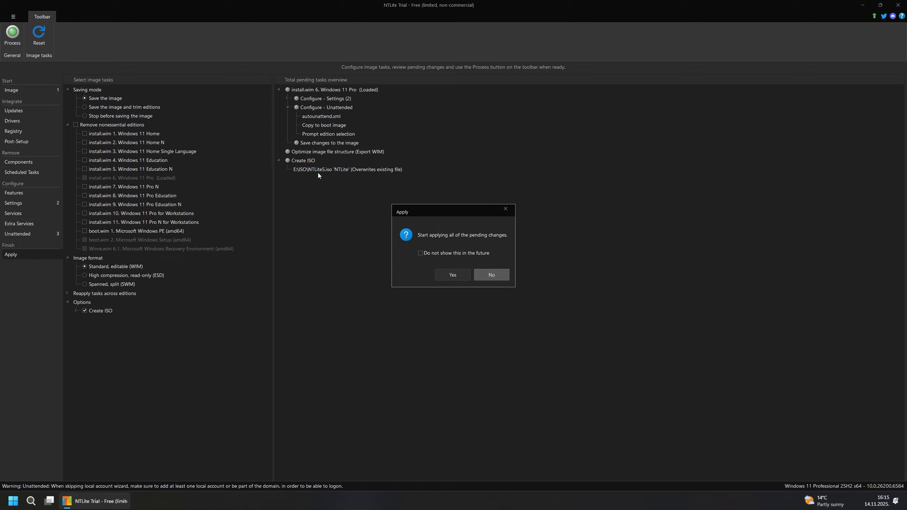
drag(429, 214, 393, 218)
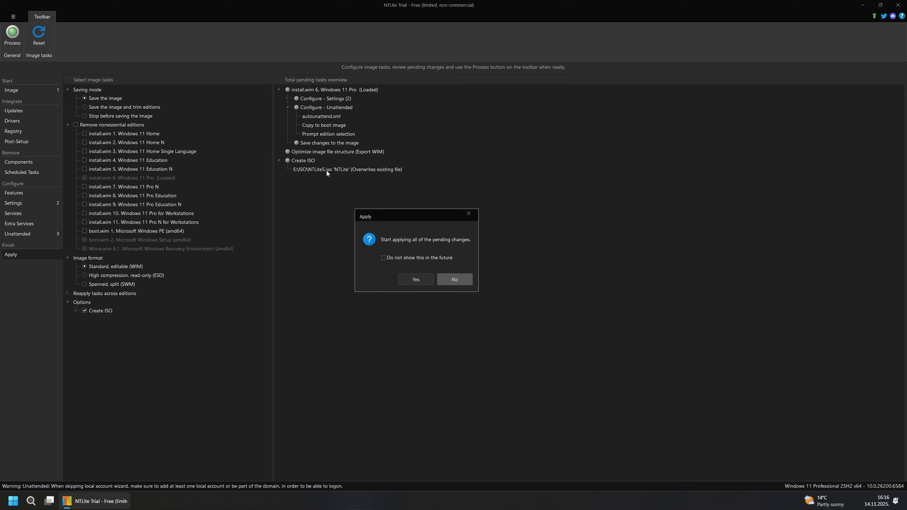
drag(396, 217, 423, 223)
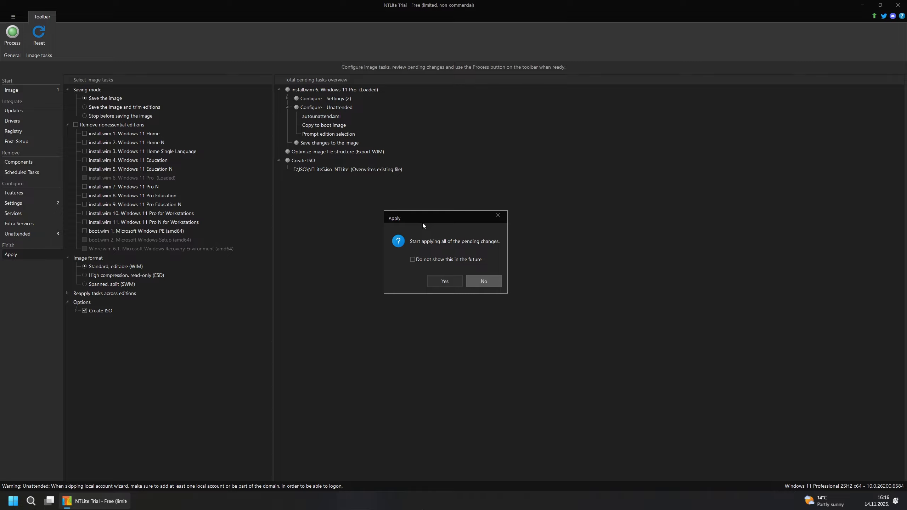
drag(421, 219, 430, 220)
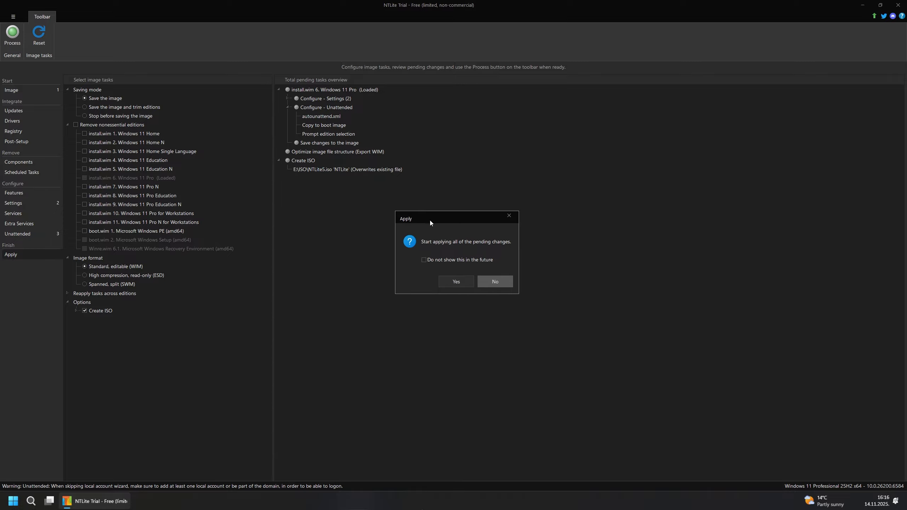
click(498, 282)
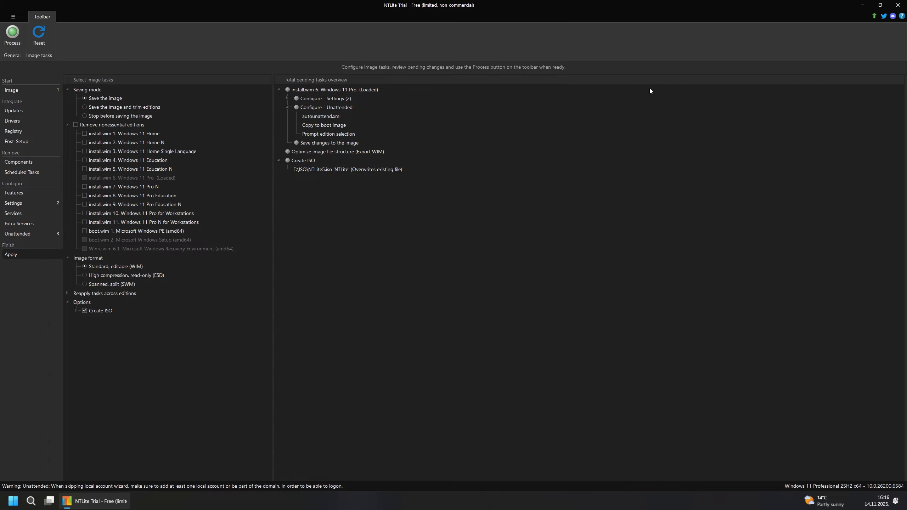
click(863, 5)
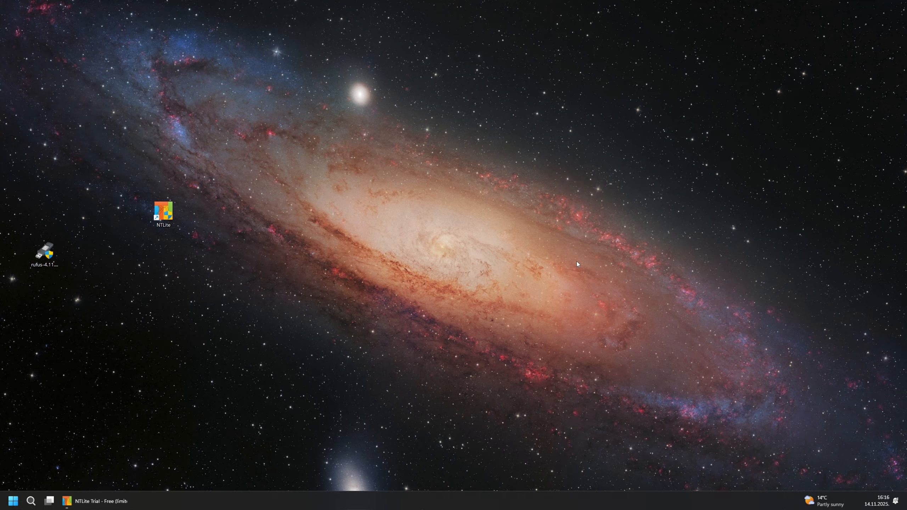